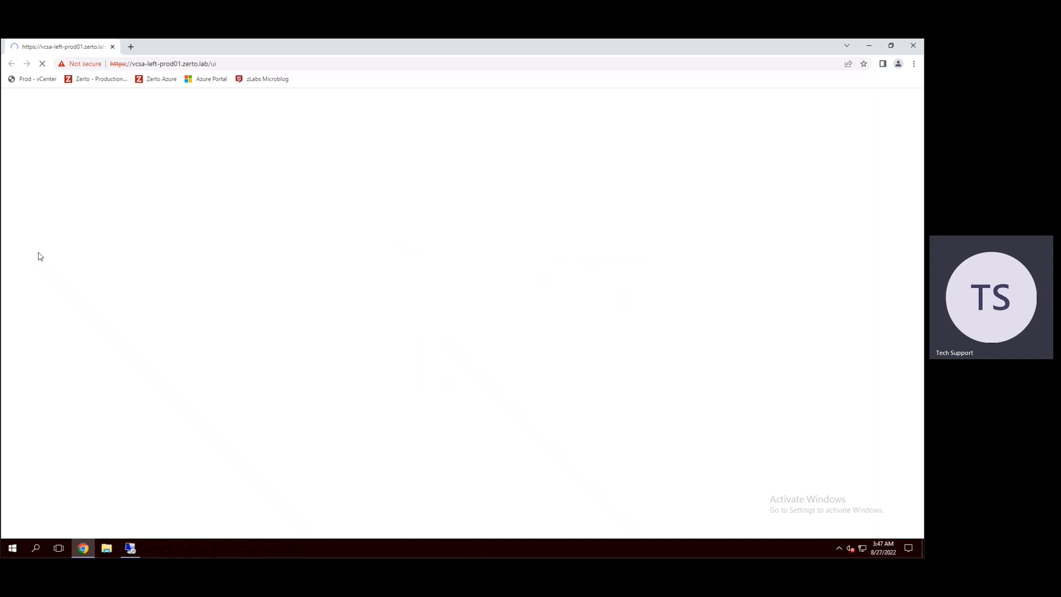
Step: Proceed past the certificate warning and sign in to vSphere with the administrator user name and its password
click(328, 346)
click(364, 419)
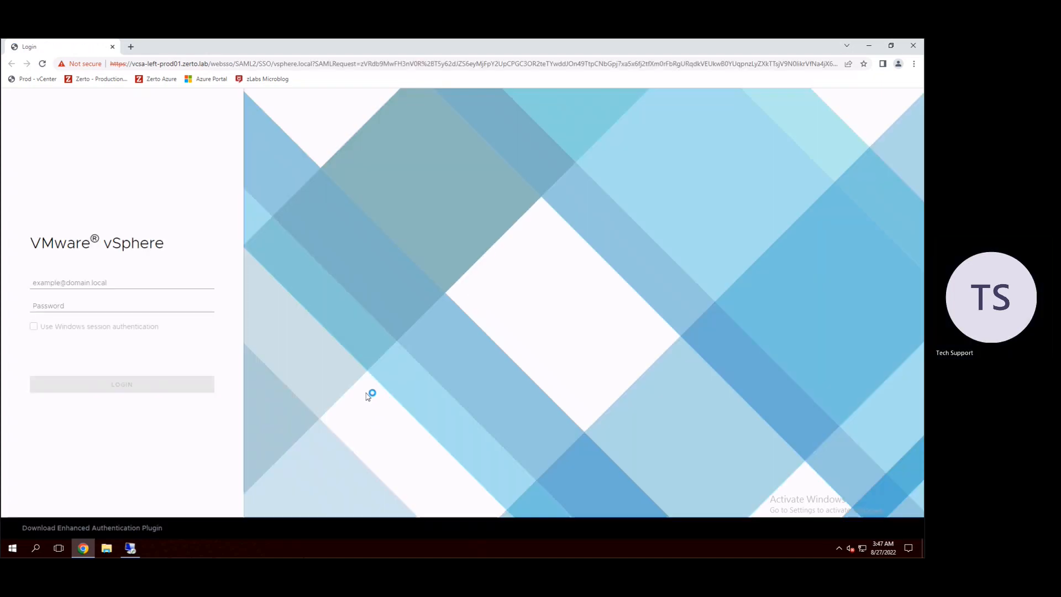
click(131, 282)
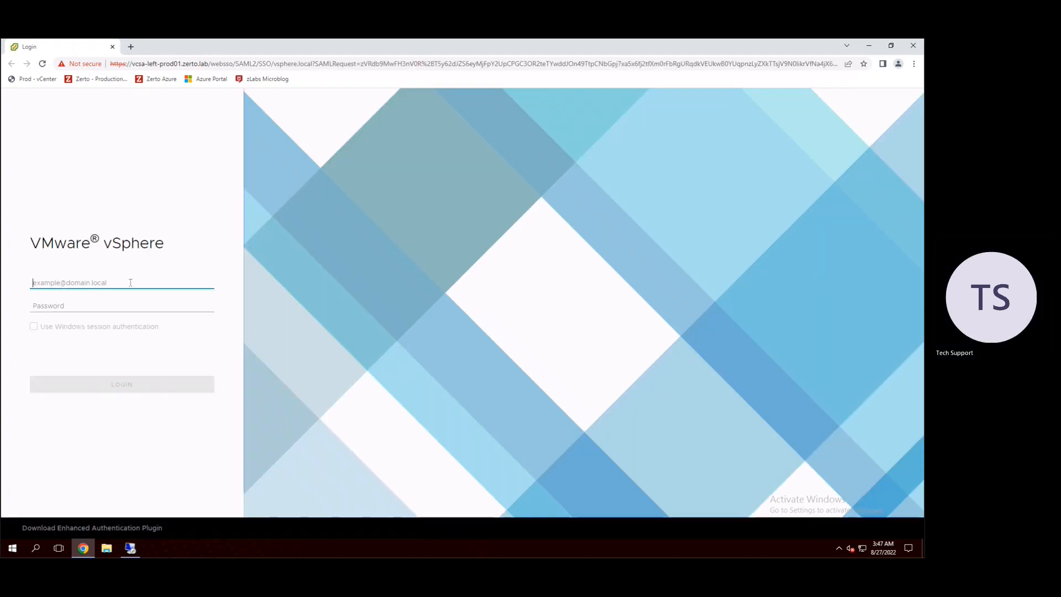
text(administrator@vsphere.local)
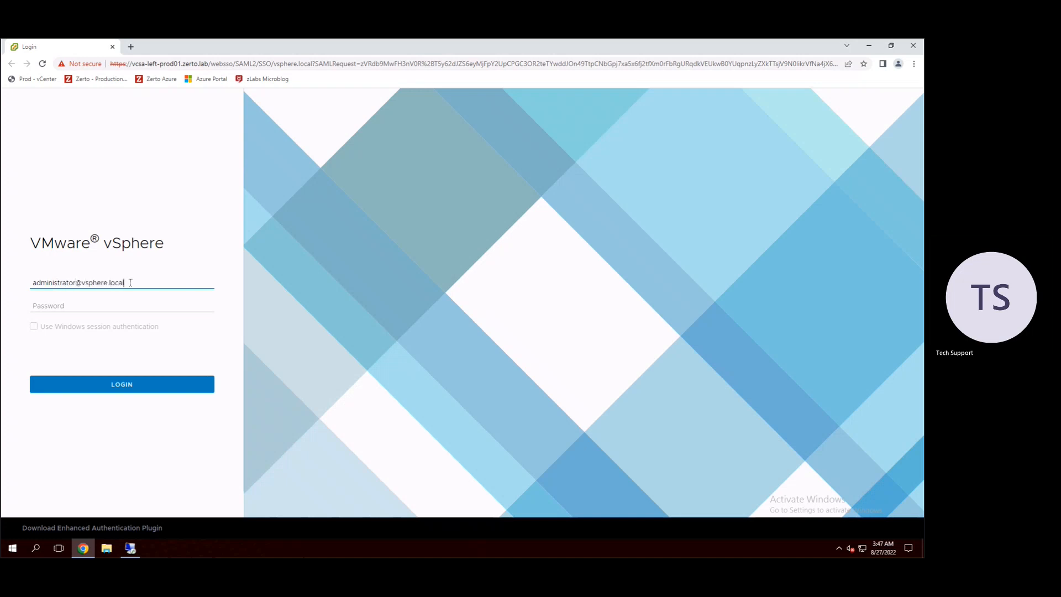
key(Tab)
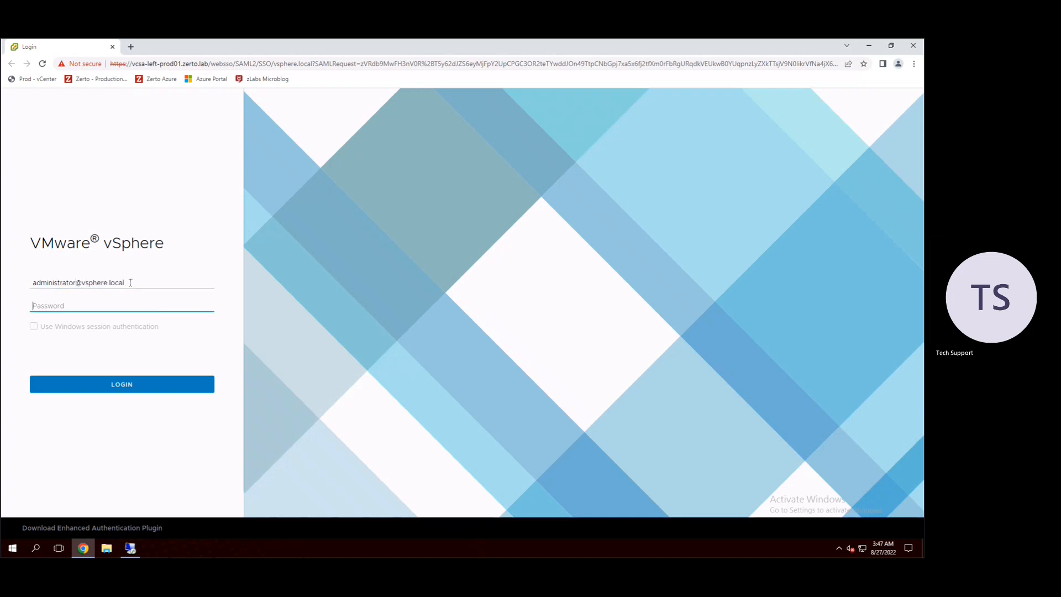
text(••)
key(Return)
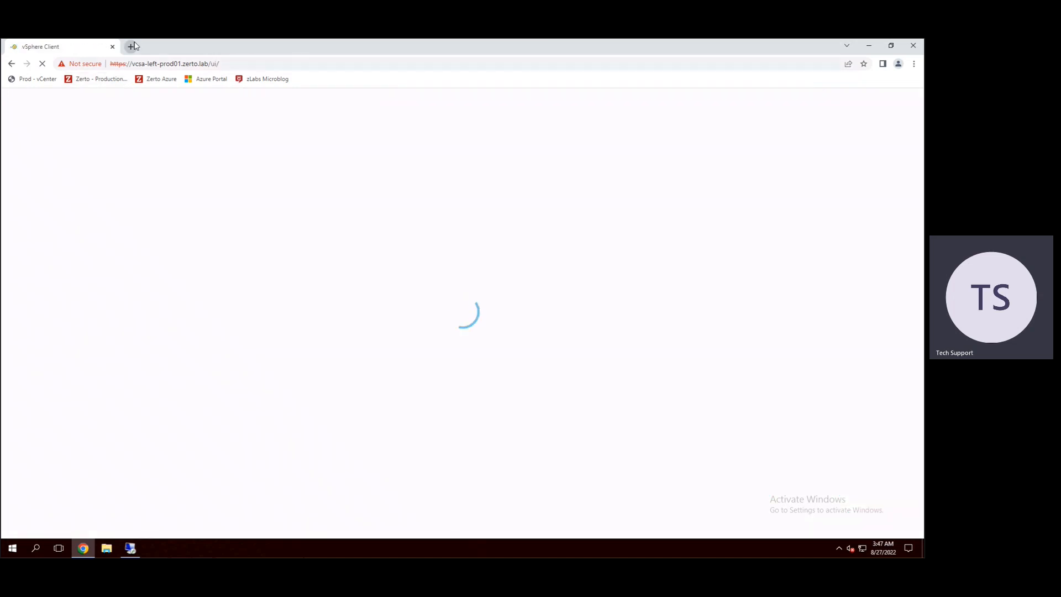
Step: Open the Zerto Production site in a new tab, and expand the vCenter inventory down to the Zerto Labs Production Cluster's contents
click(131, 46)
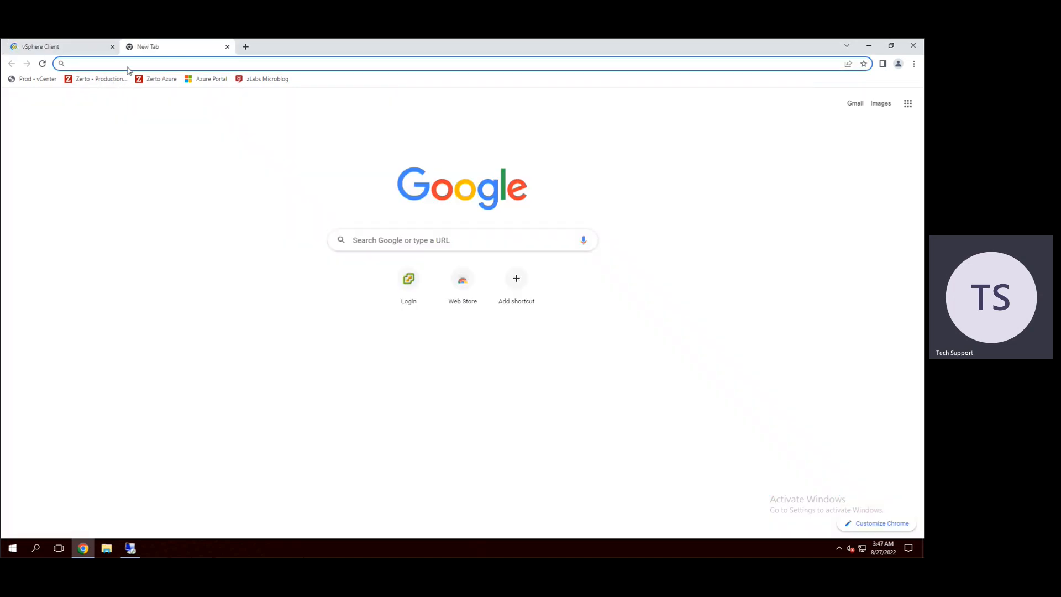
click(106, 82)
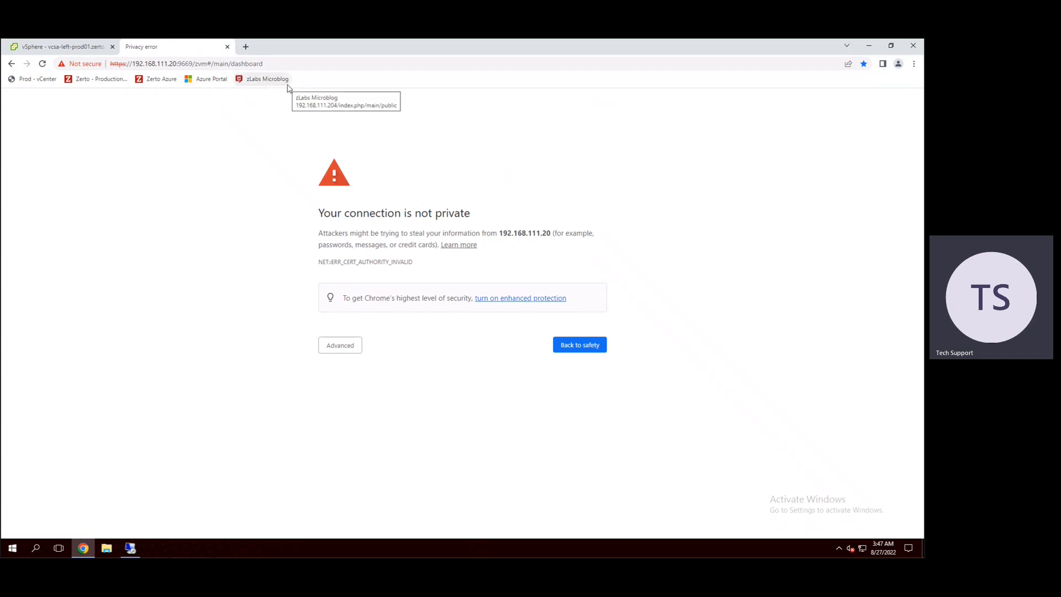
click(67, 47)
click(15, 162)
click(23, 174)
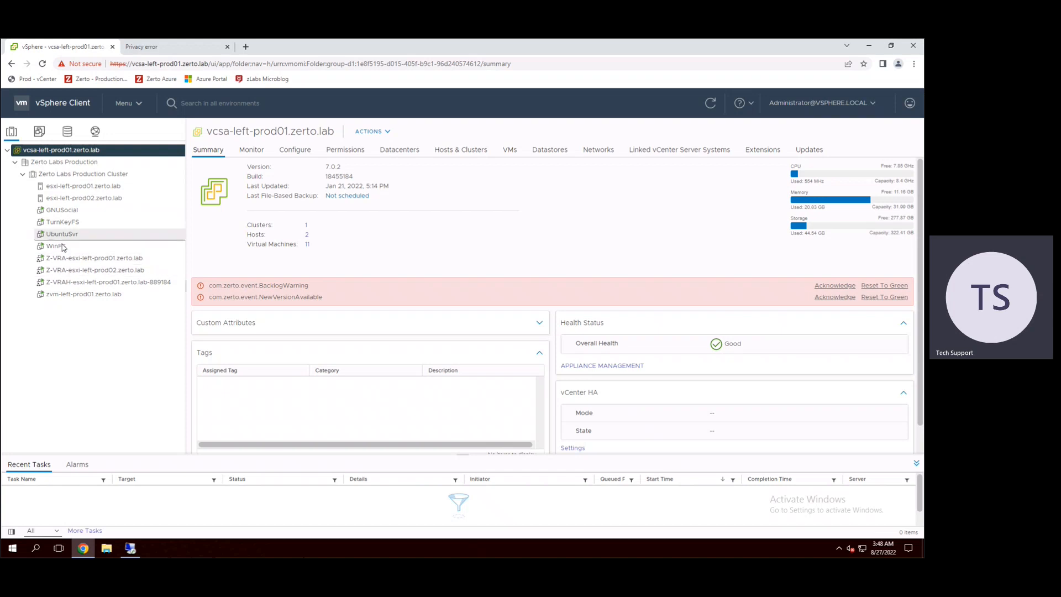
Step: Proceed past the certificate warning for 192.168.111.20 and log in to Zerto with the vSphere administrator user name and password
click(150, 50)
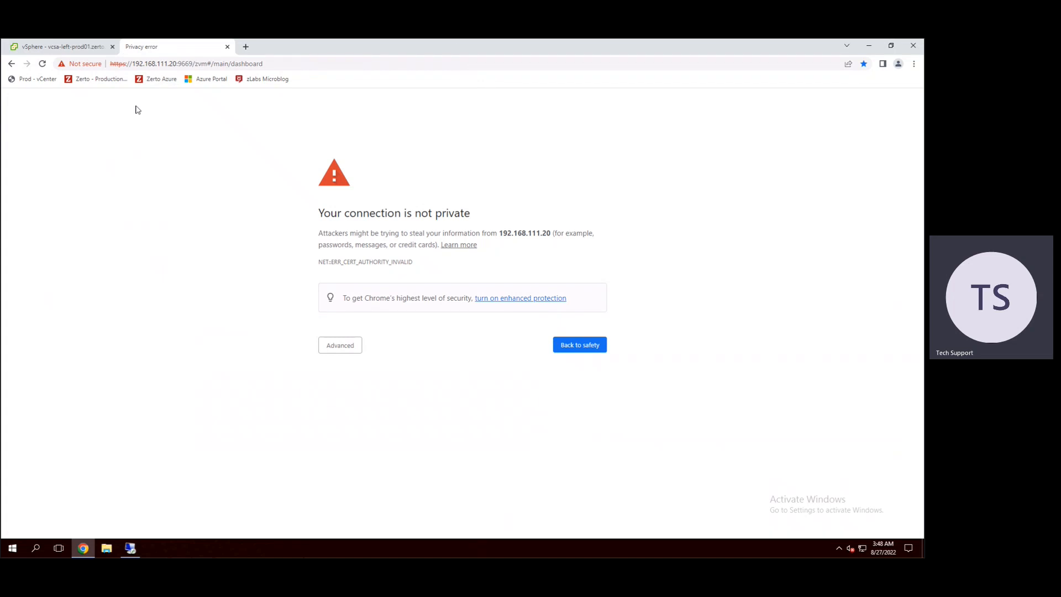
click(346, 348)
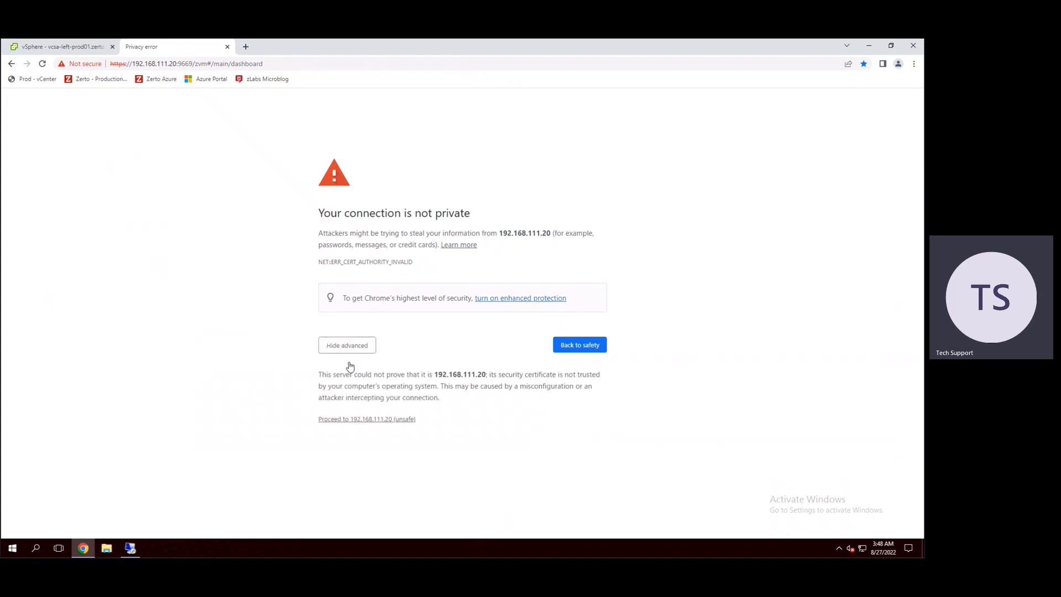
click(348, 420)
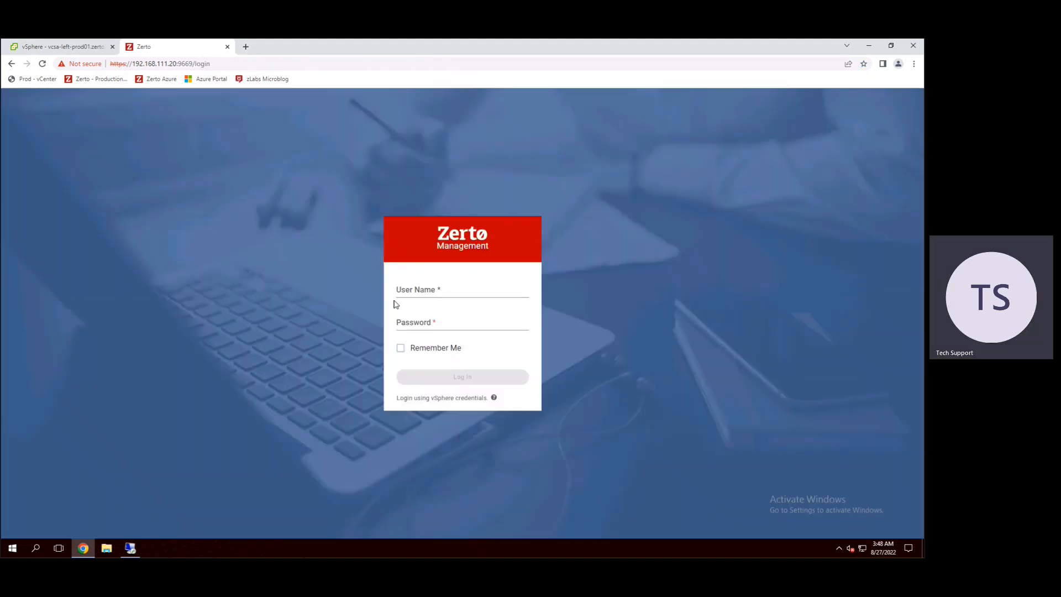
click(427, 294)
text(adminis)
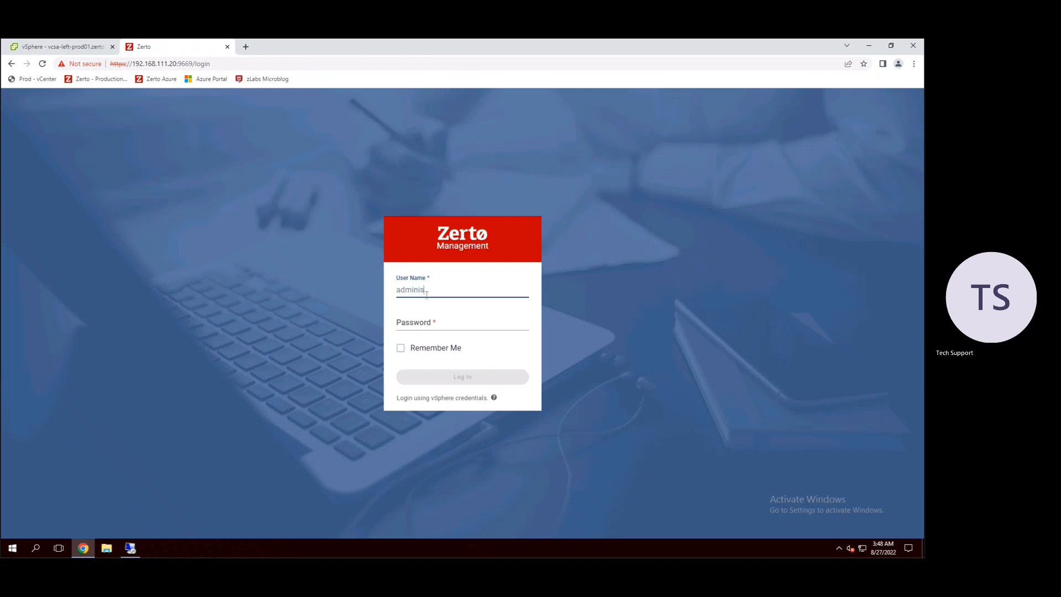
text(trator@vsphere.local)
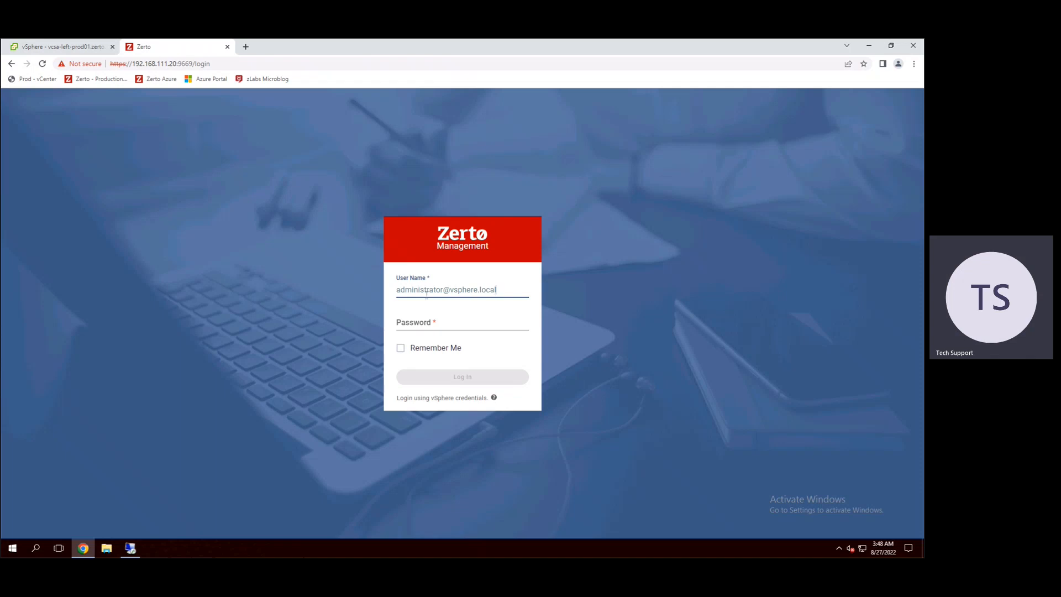
key(Tab)
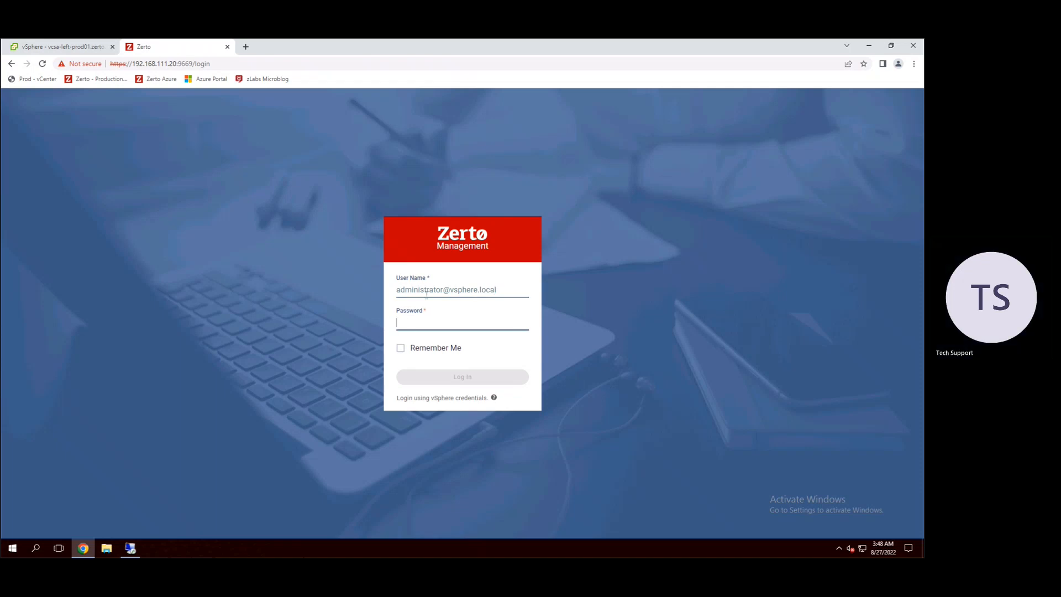
text(••)
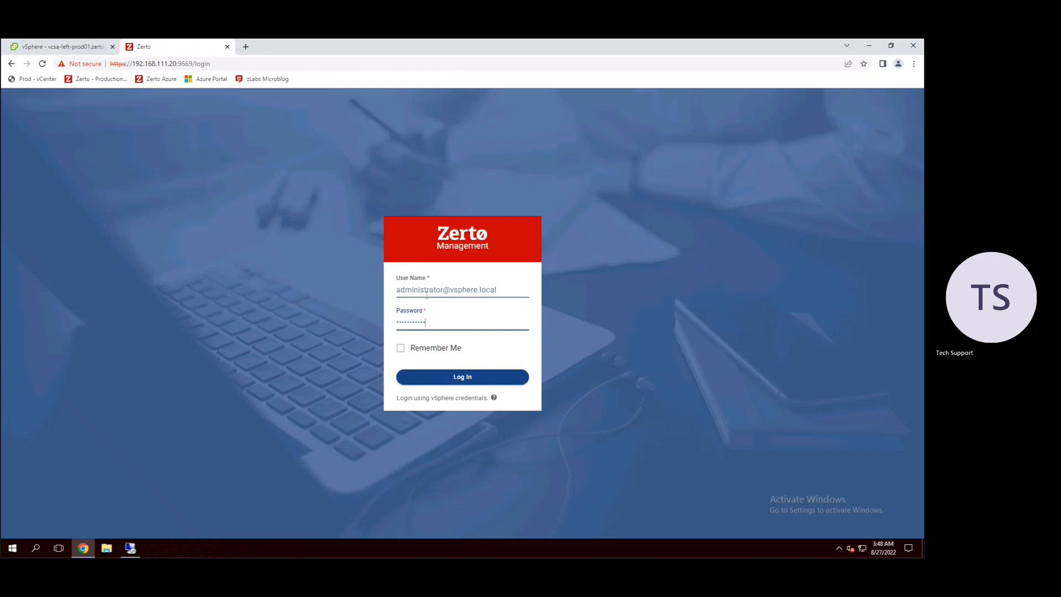
key(Return)
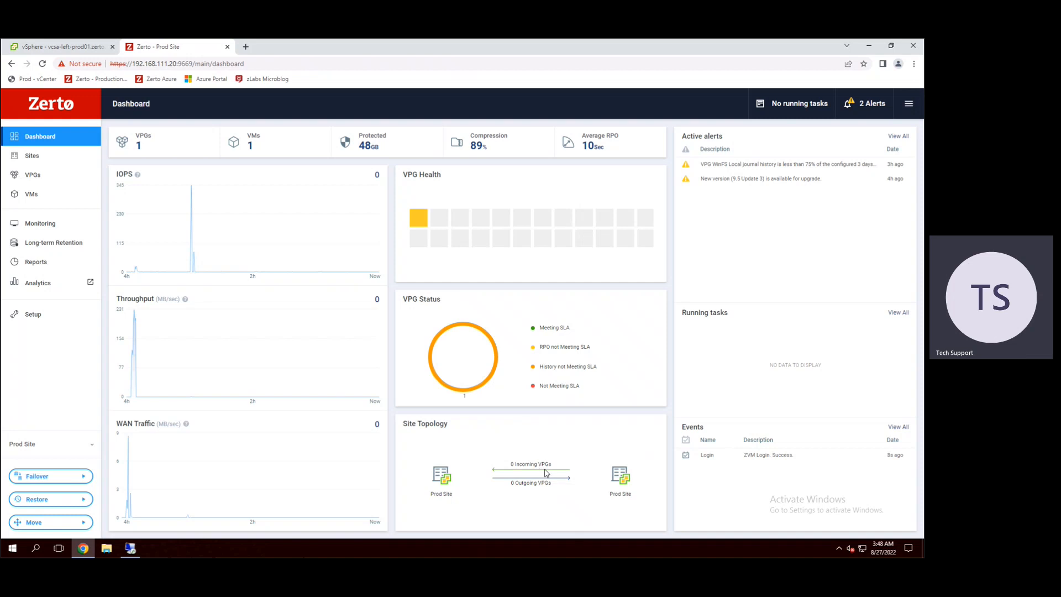
Step: Review the Prod Site's Sites, VPGs, VMs, Monitoring, Reports and Long-term Retention pages
click(33, 158)
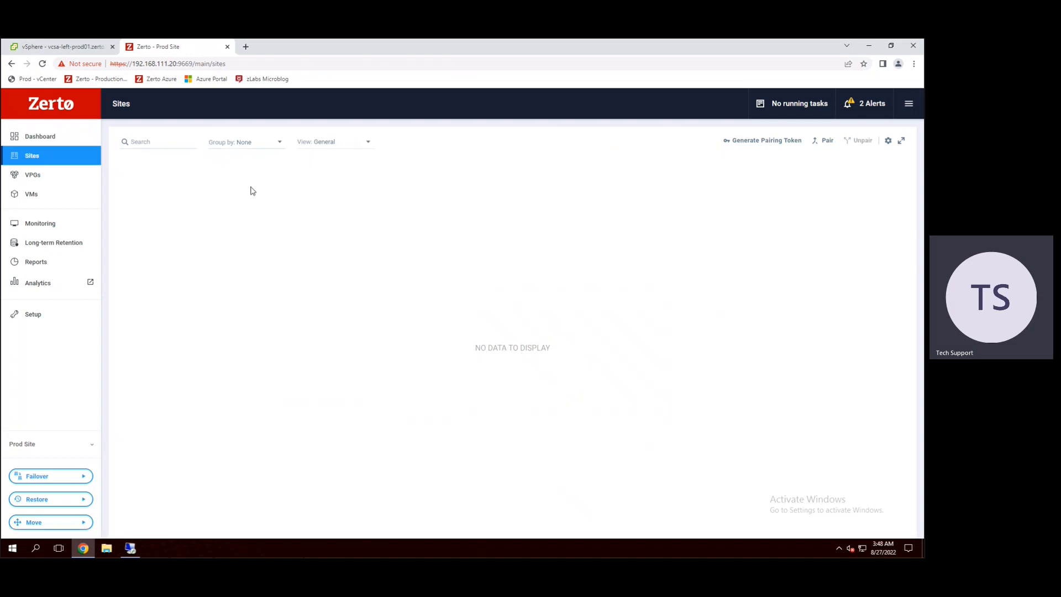
click(49, 179)
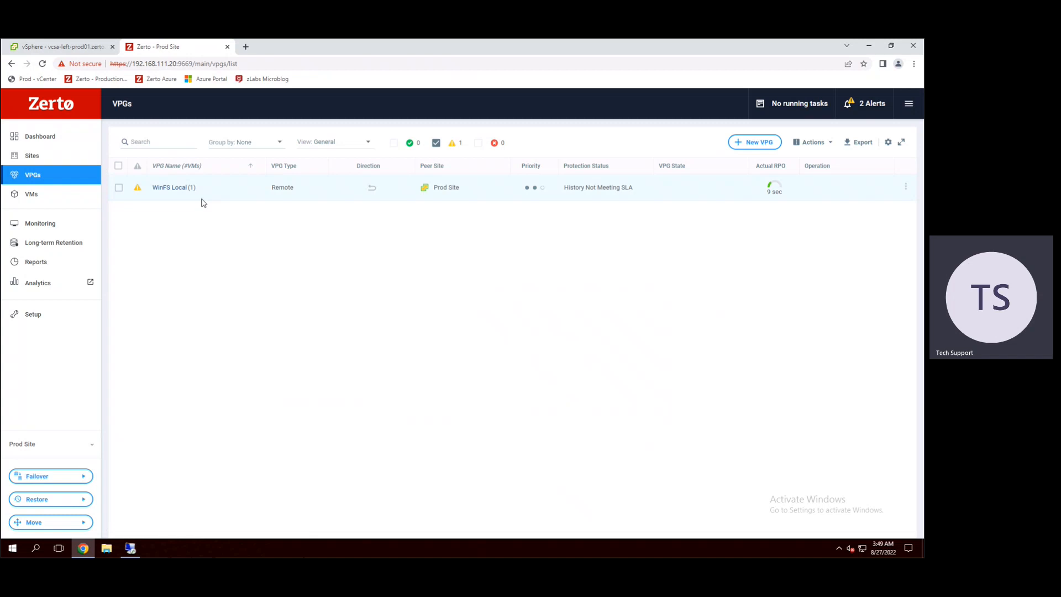
click(24, 200)
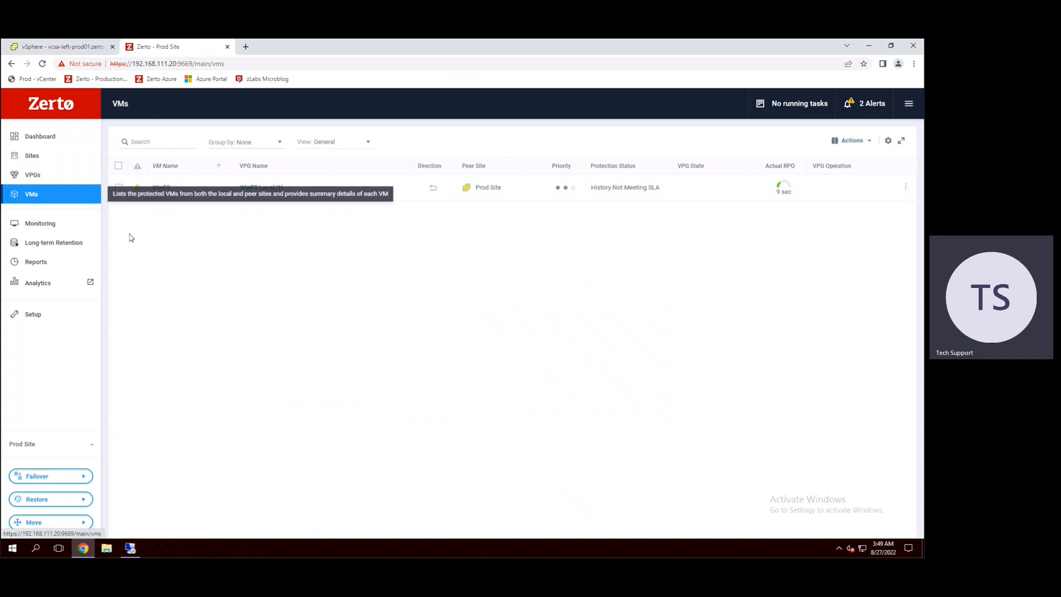
click(44, 226)
click(53, 256)
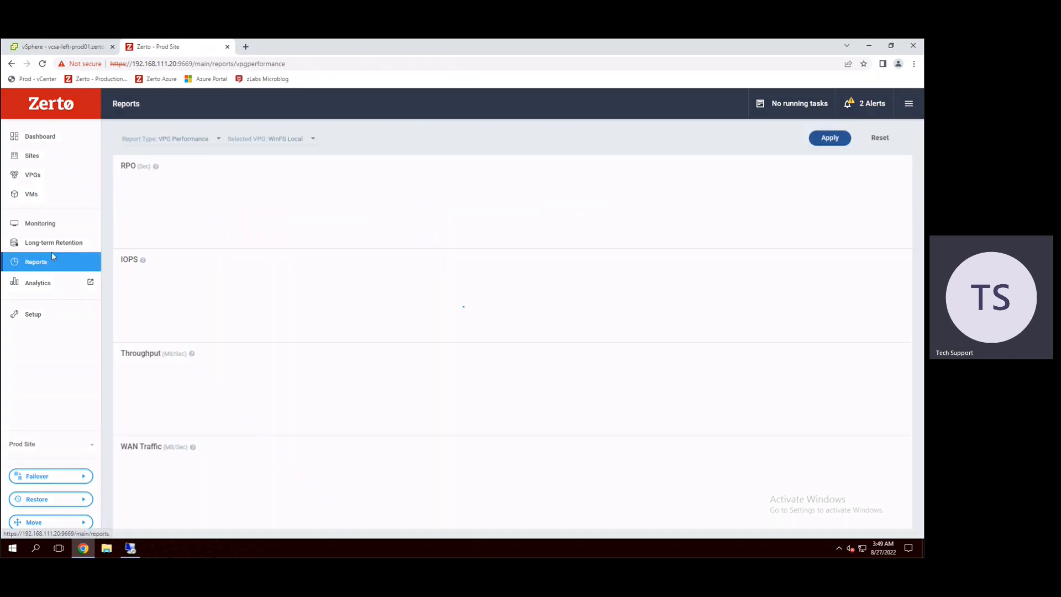
click(57, 241)
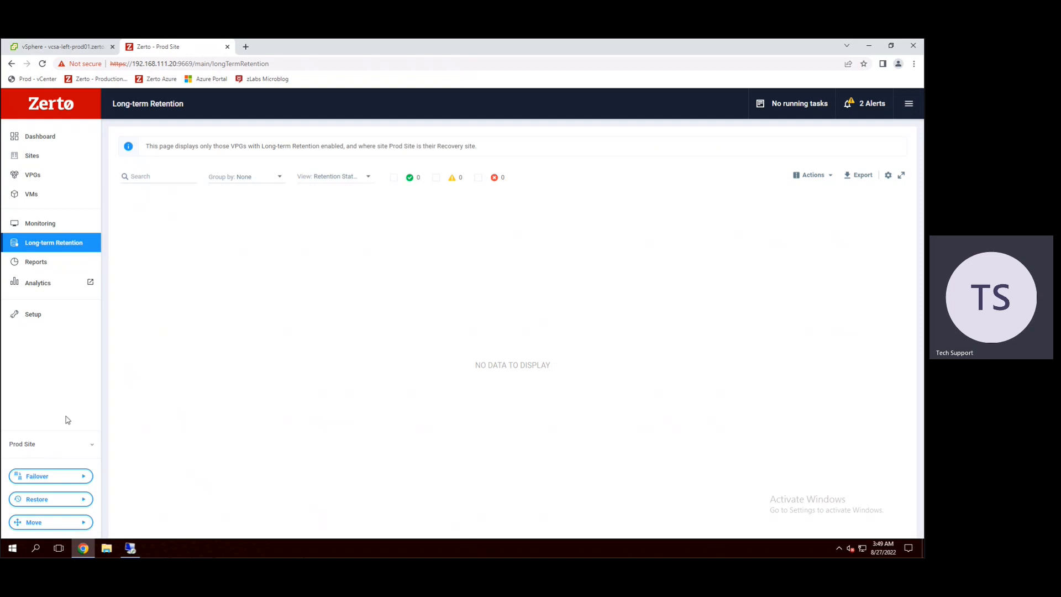
Step: Open the bookmarked Zerto Azure site in a new browser tab and proceed past the certificate warning for 10.0.2.4
click(246, 47)
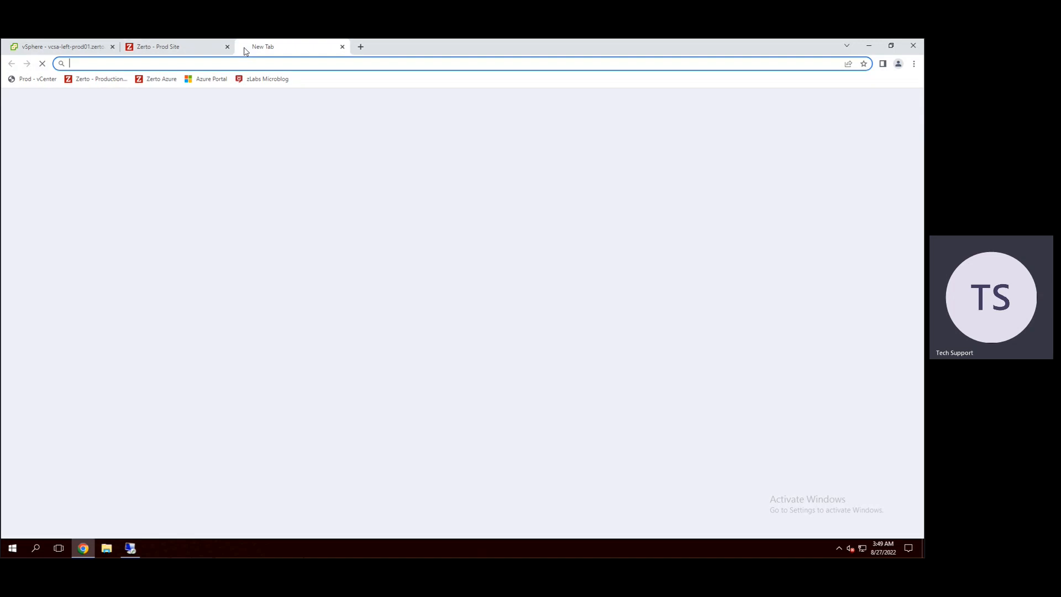
click(163, 82)
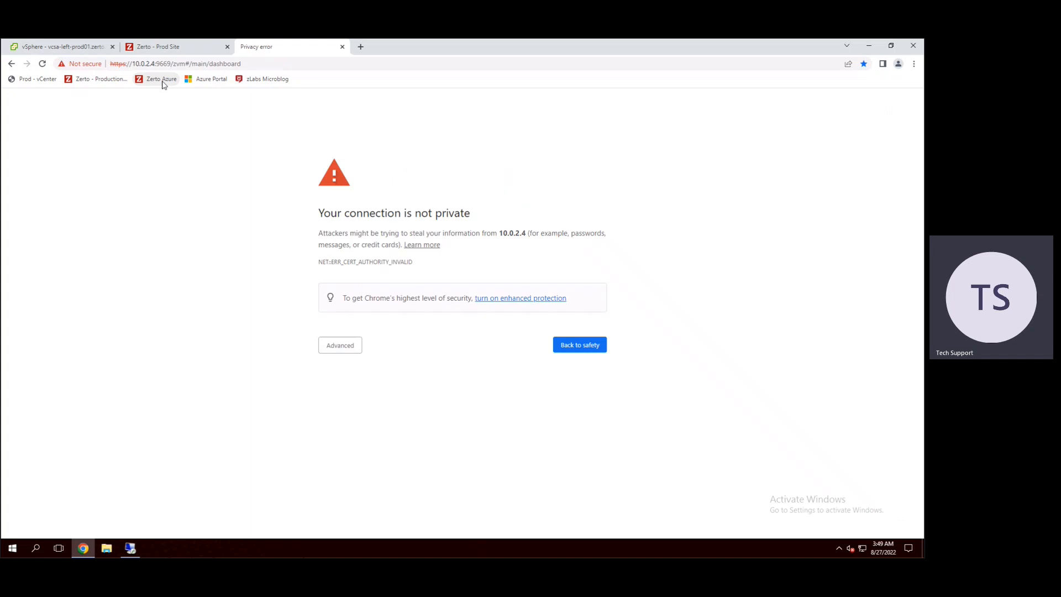
click(340, 349)
click(362, 420)
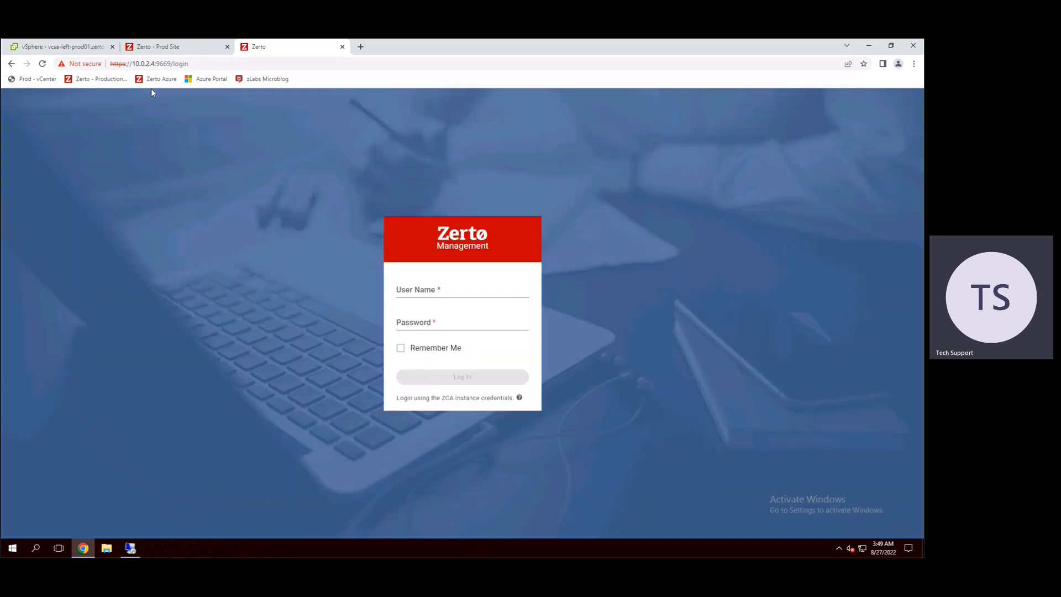
Step: Log in to the Azure site's Zerto management page with the user name zertoadmin and the account password
click(462, 293)
text(zertoadmin)
key(Tab)
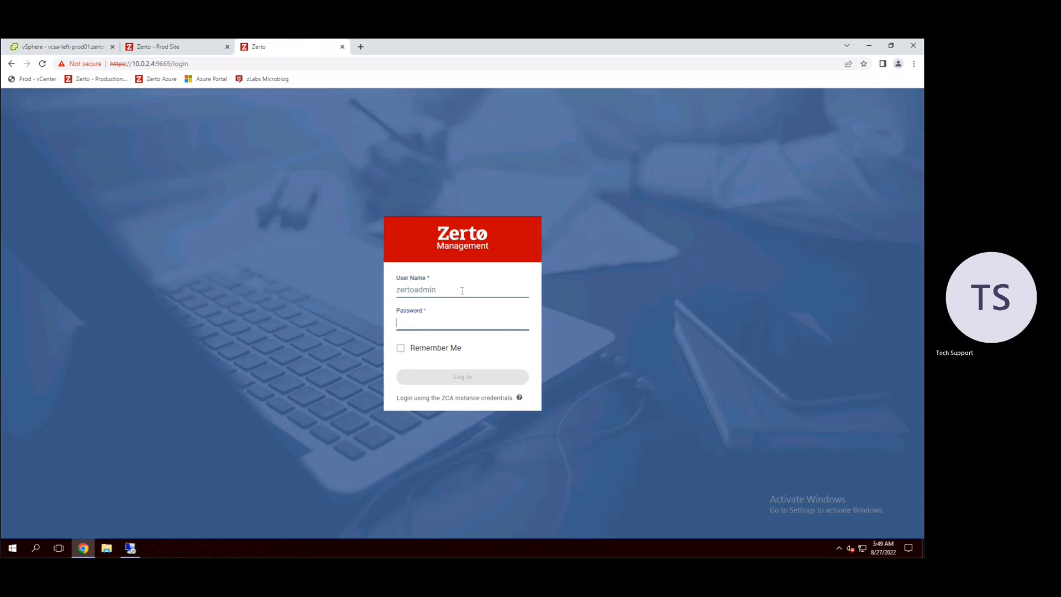
text(***)
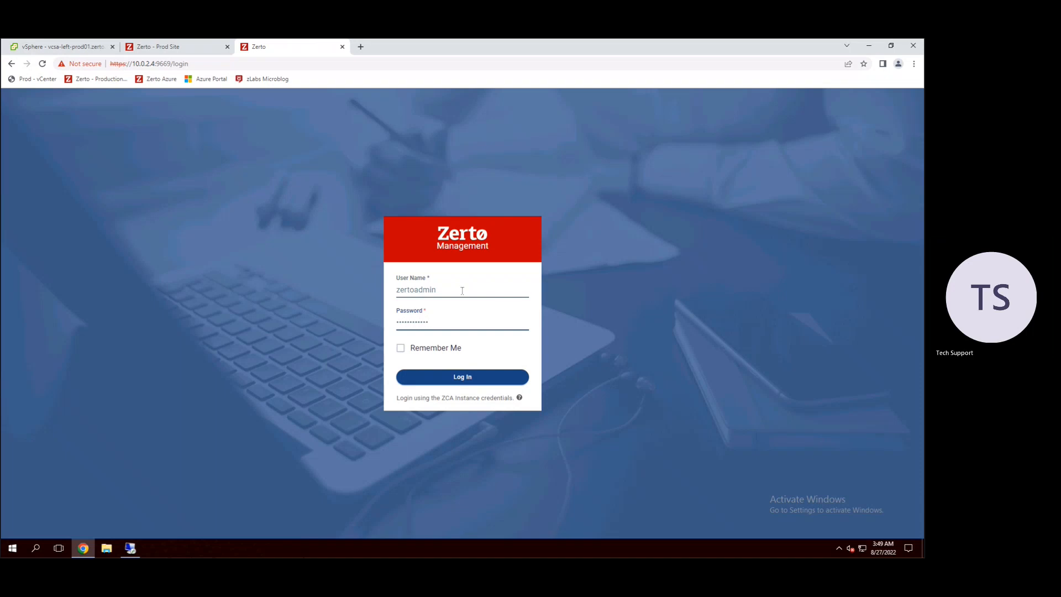
key(Return)
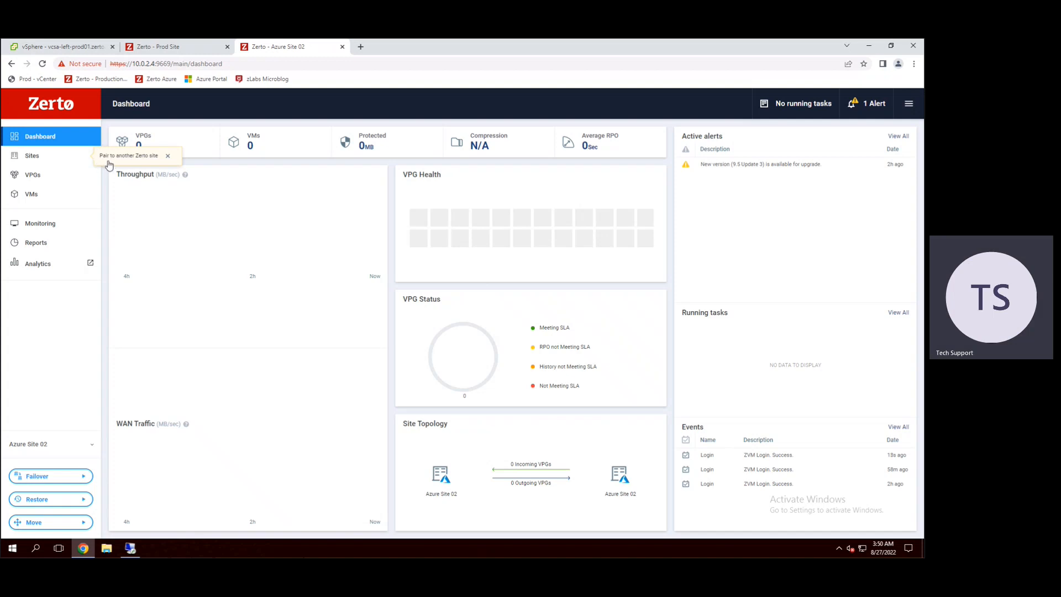
Step: Start pairing another site from the Sites page of Azure Site 02
click(36, 159)
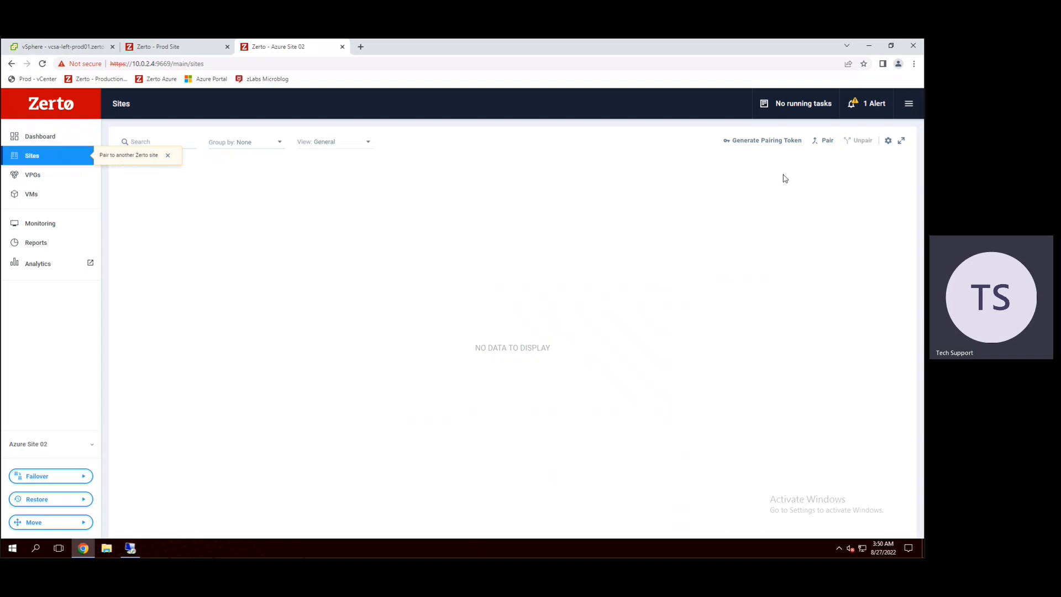
click(828, 141)
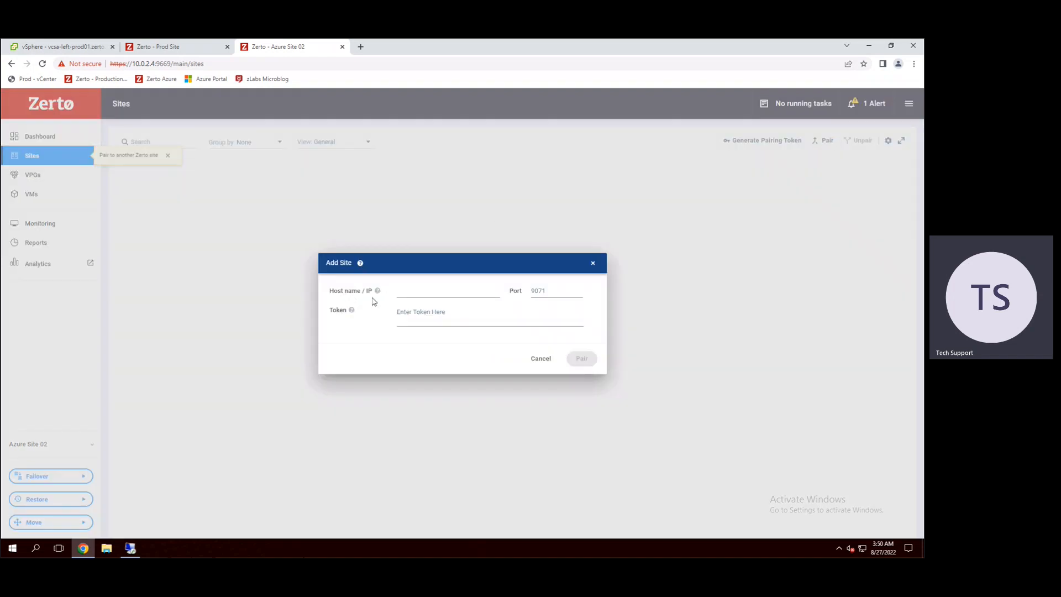
click(539, 291)
click(436, 319)
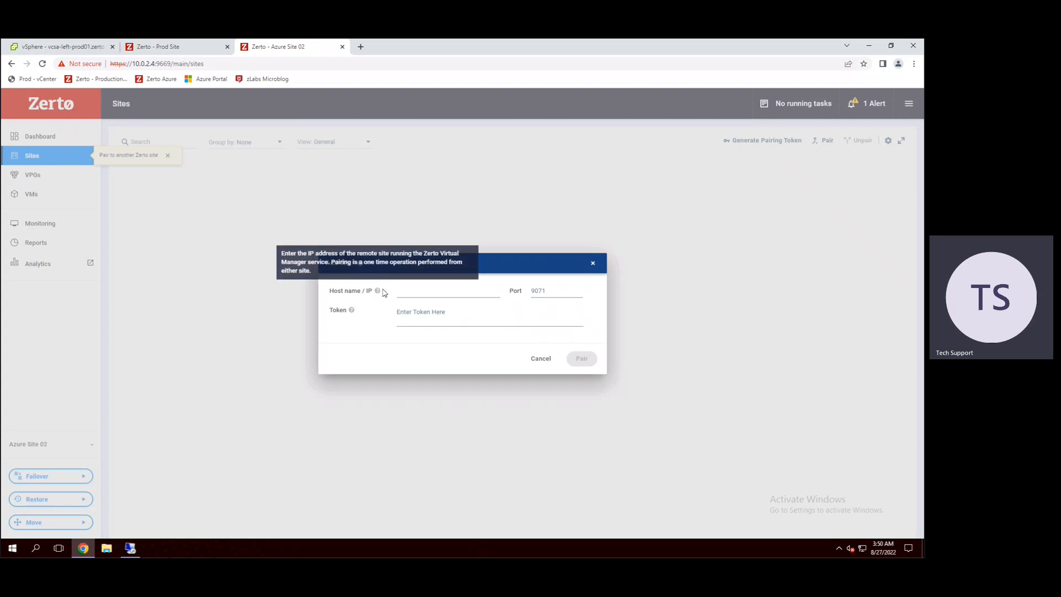
Step: Copy the Prod Site's IP address and enter 192.168.111.20 as the host of the site being added to Azure Site 02
click(175, 49)
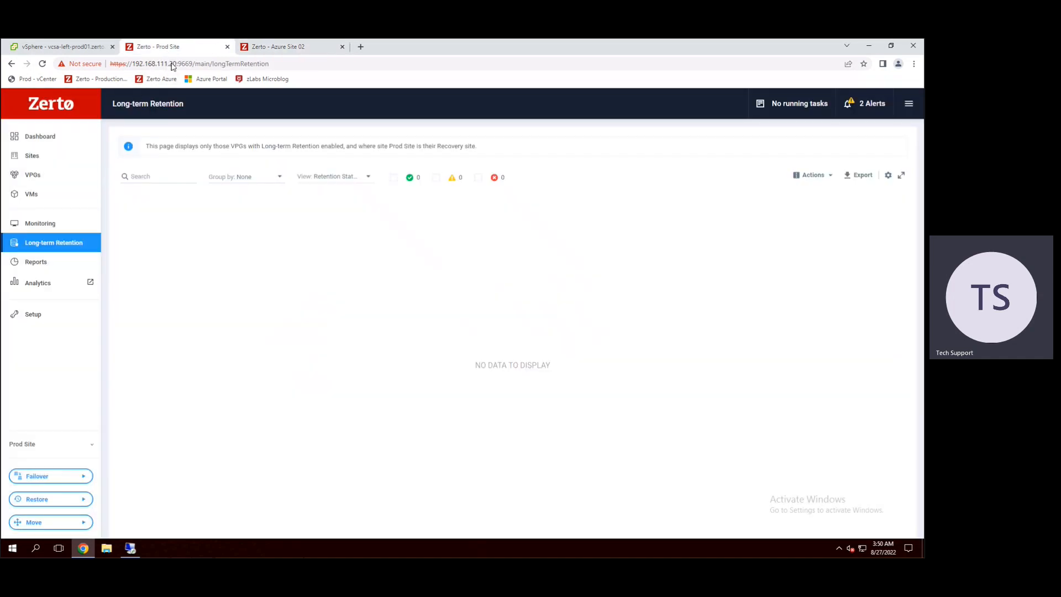
drag(148, 65, 132, 65)
key(ctrl+c)
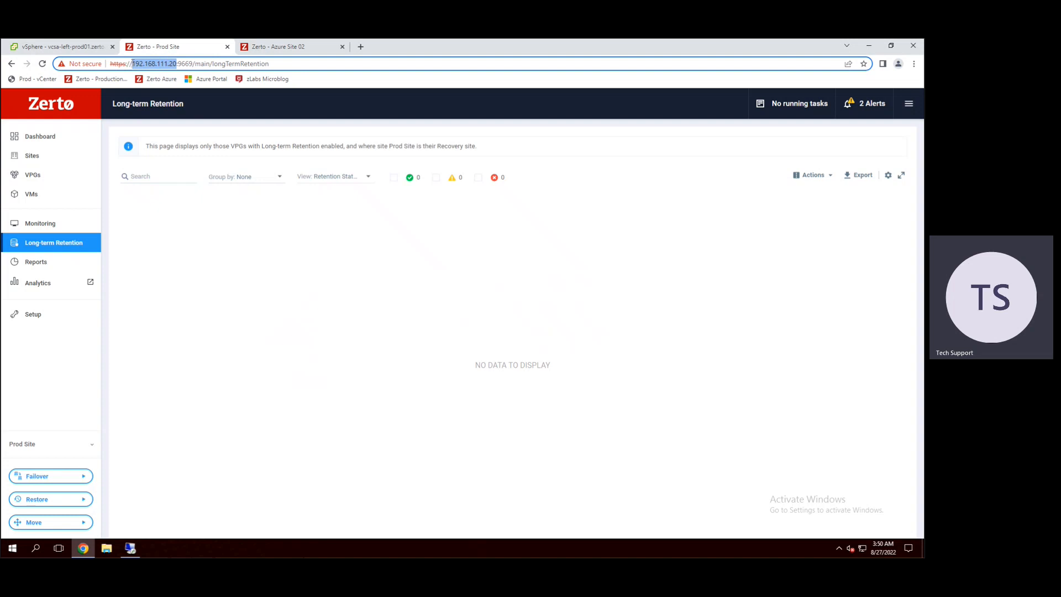
click(279, 48)
click(415, 291)
key(ctrl+v)
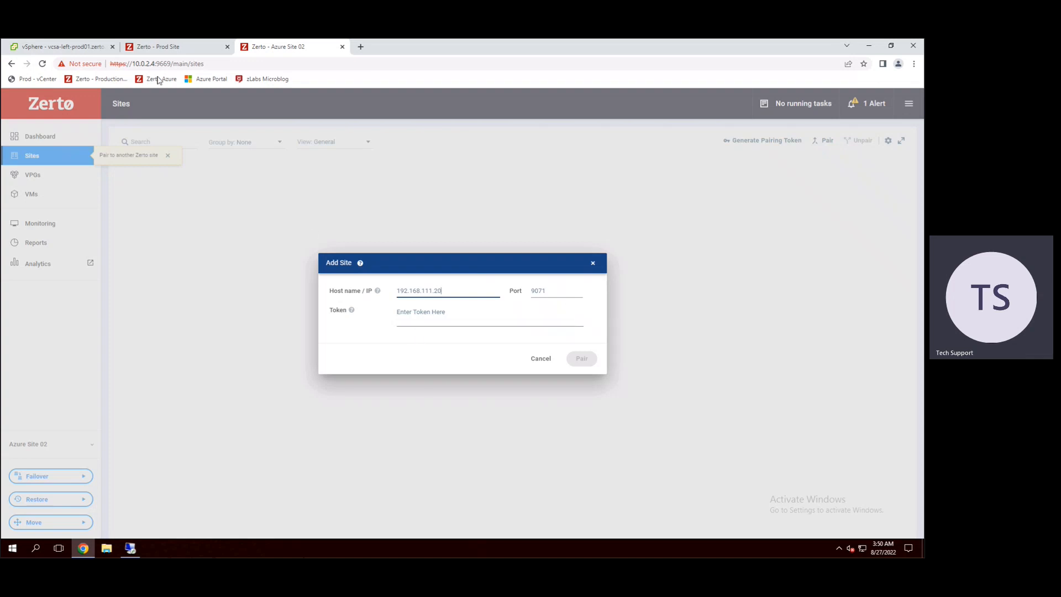
Step: Generate a pairing token from the Sites page of the Zerto Prod Site and copy it
click(186, 50)
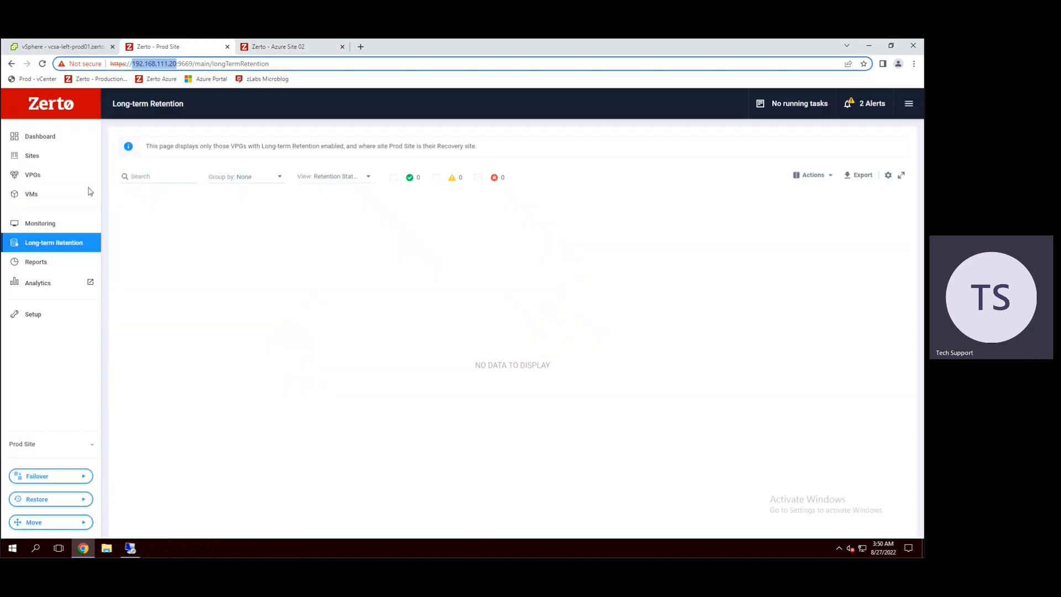
click(36, 156)
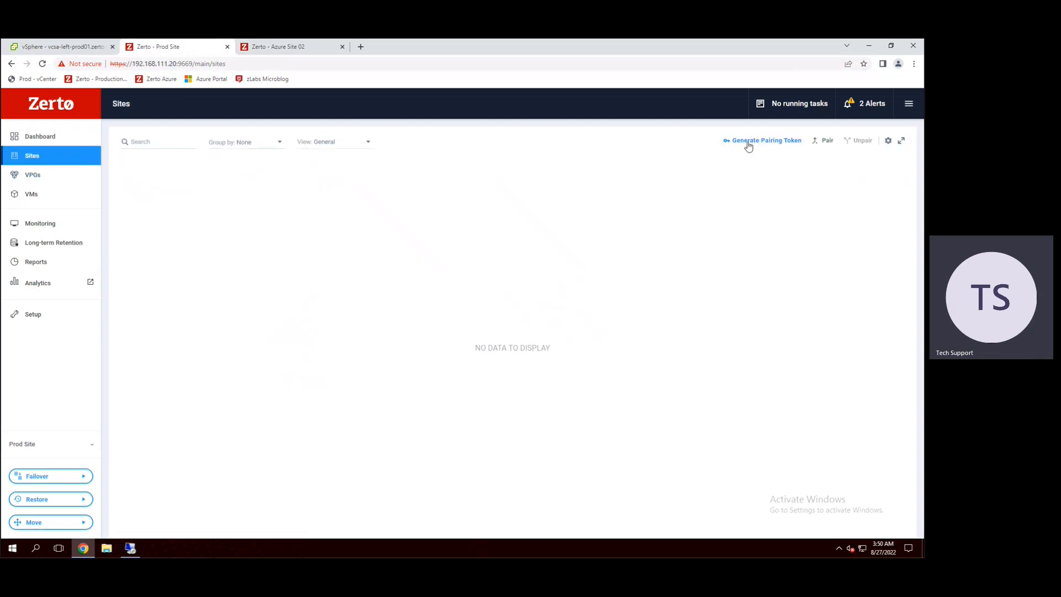
click(778, 147)
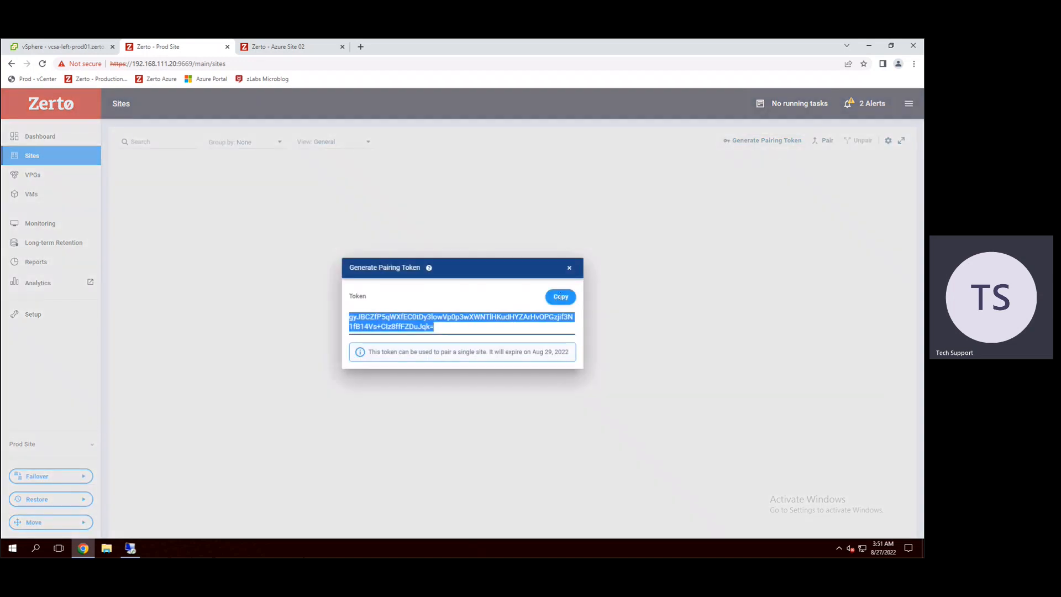
click(562, 297)
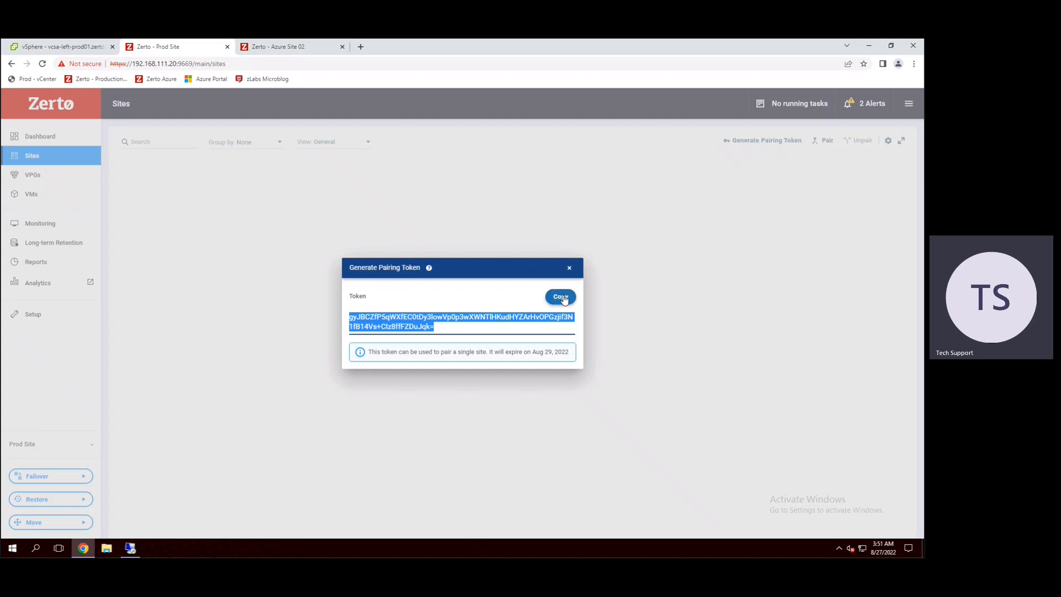
Step: Paste the pairing token into the Add Site dialog of Azure Site 02 and pair the two sites
click(285, 46)
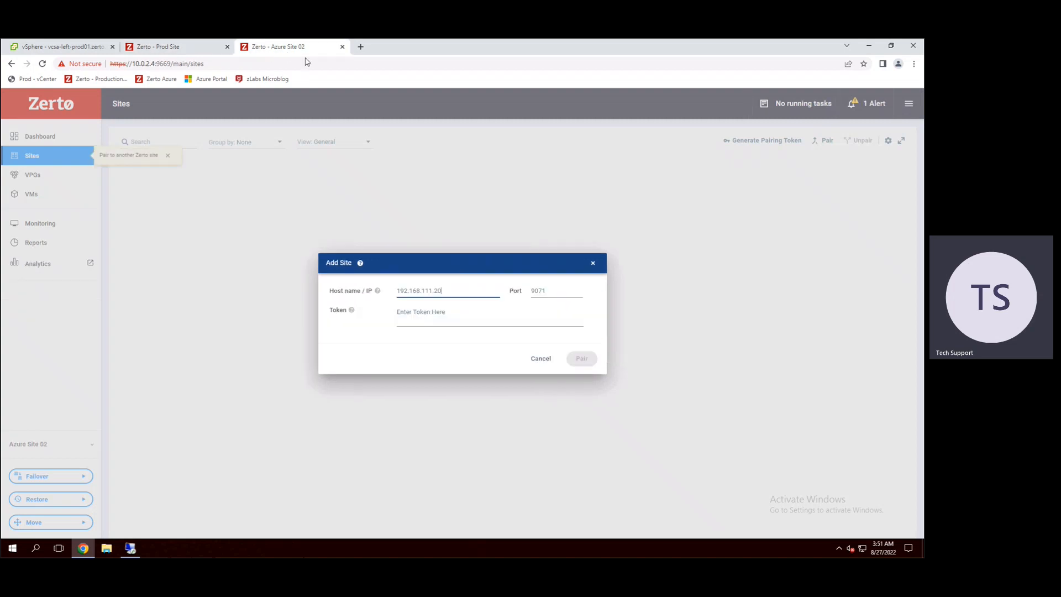
click(433, 317)
key(ctrl+v)
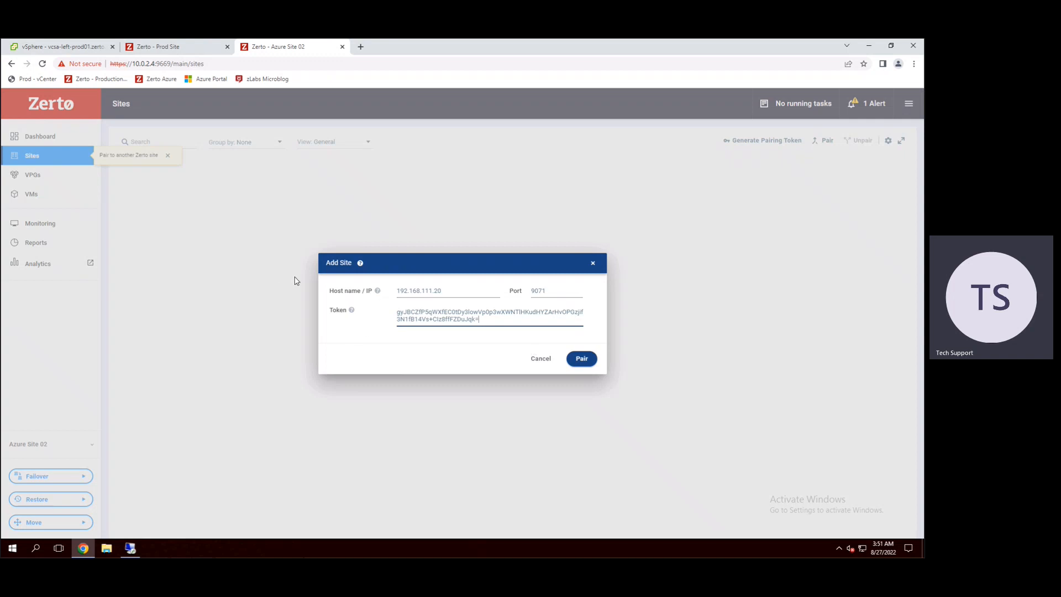
click(583, 364)
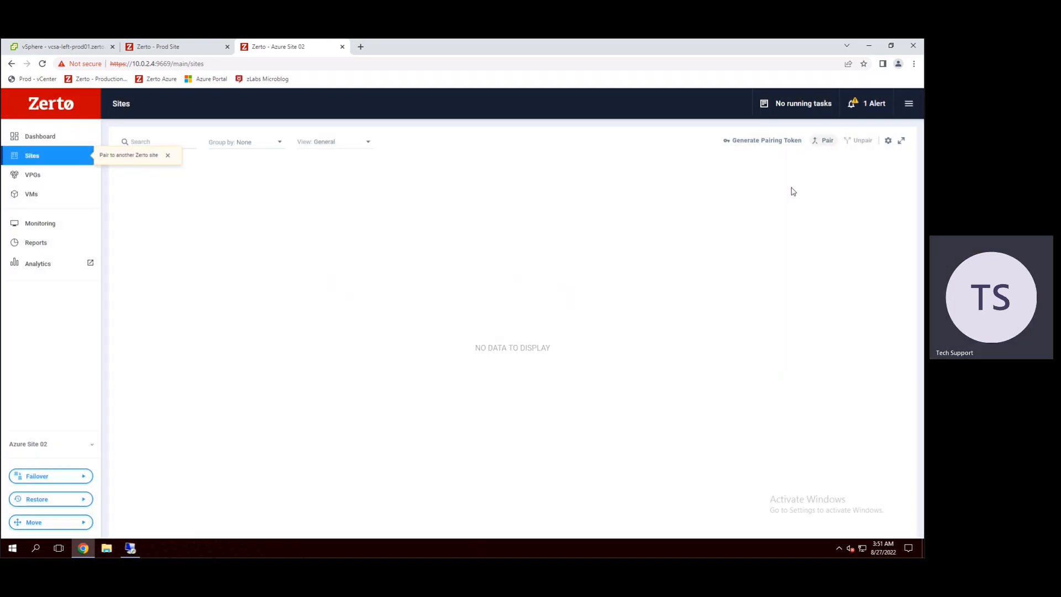
Step: Check the running tasks of Azure Site 02 for the progress of the pairing
click(791, 140)
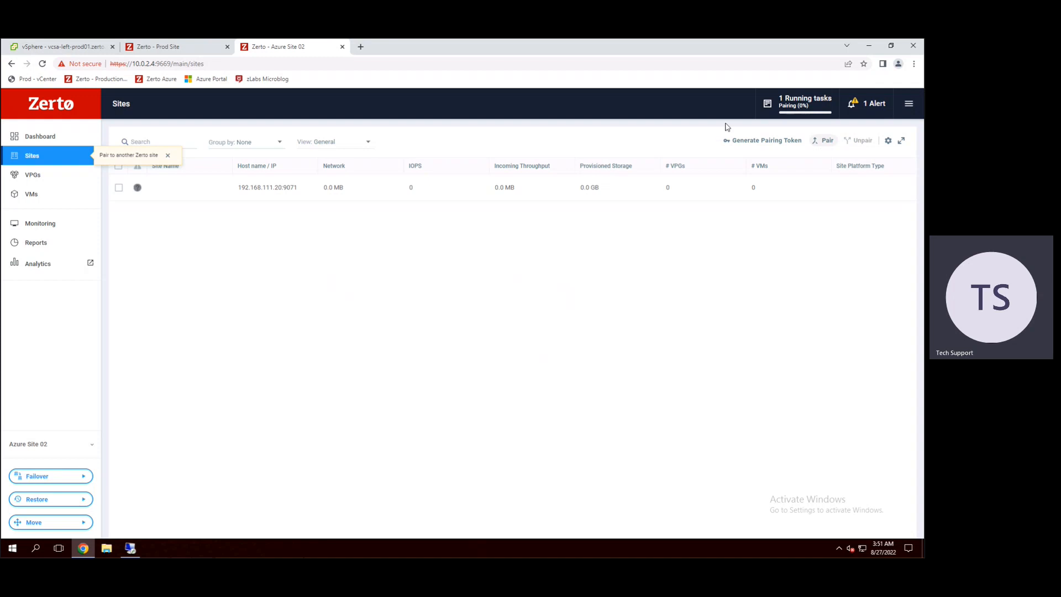
click(796, 104)
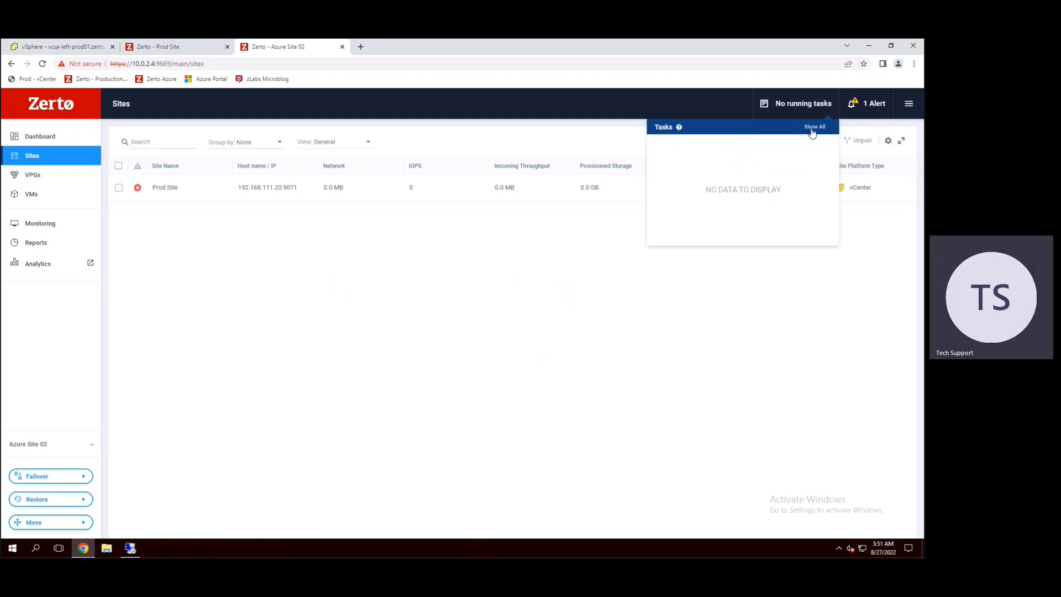
click(436, 396)
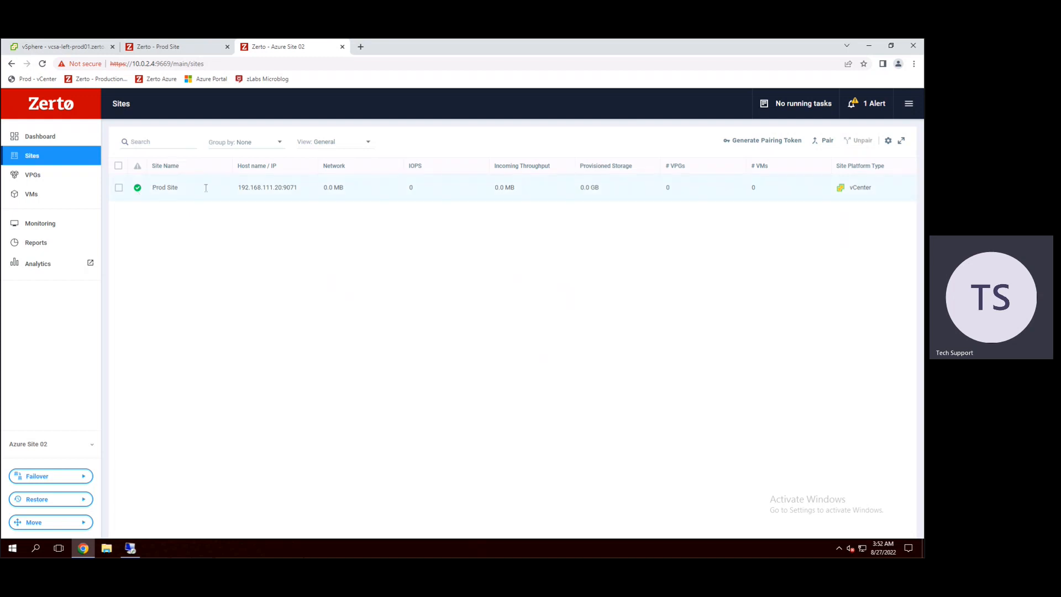
Step: Close the Prod Site's pairing token dialog and compare the paired-site lists of Prod Site and Azure Site 02
click(195, 50)
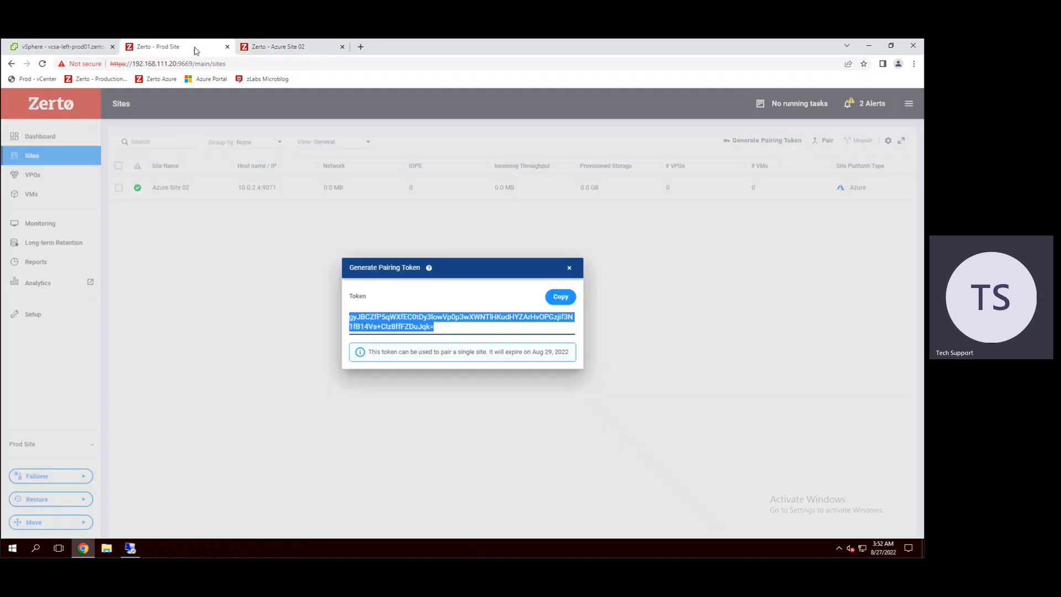
click(569, 268)
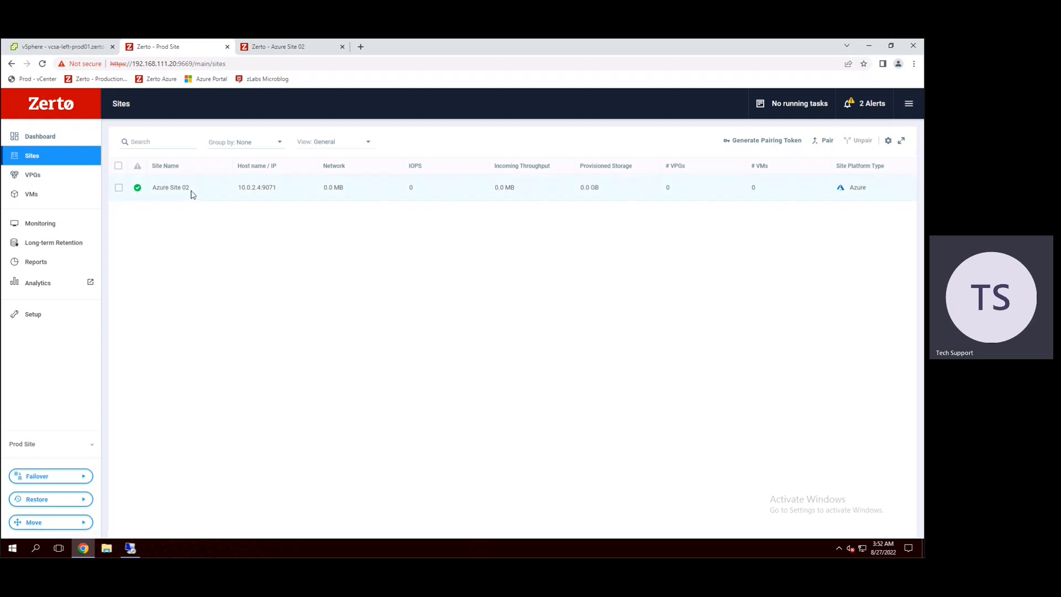
click(289, 49)
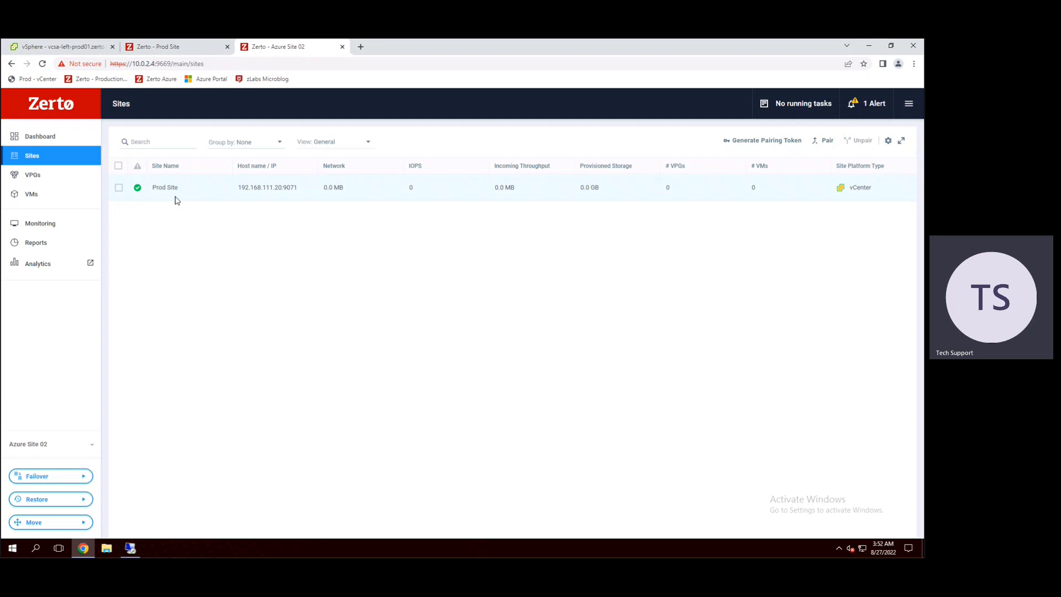
key(alt+Tab)
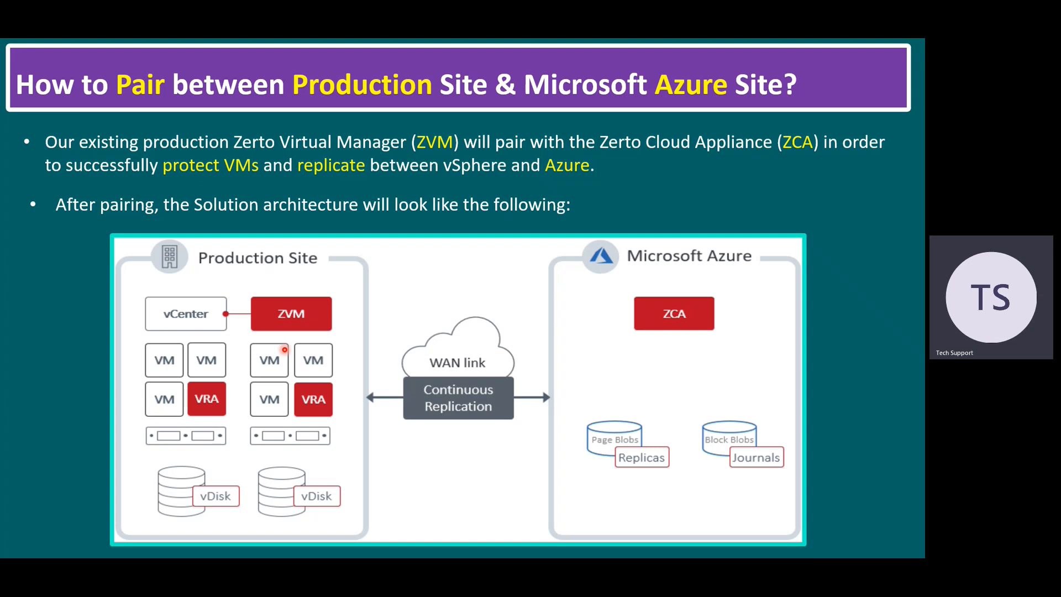
key(alt+Tab)
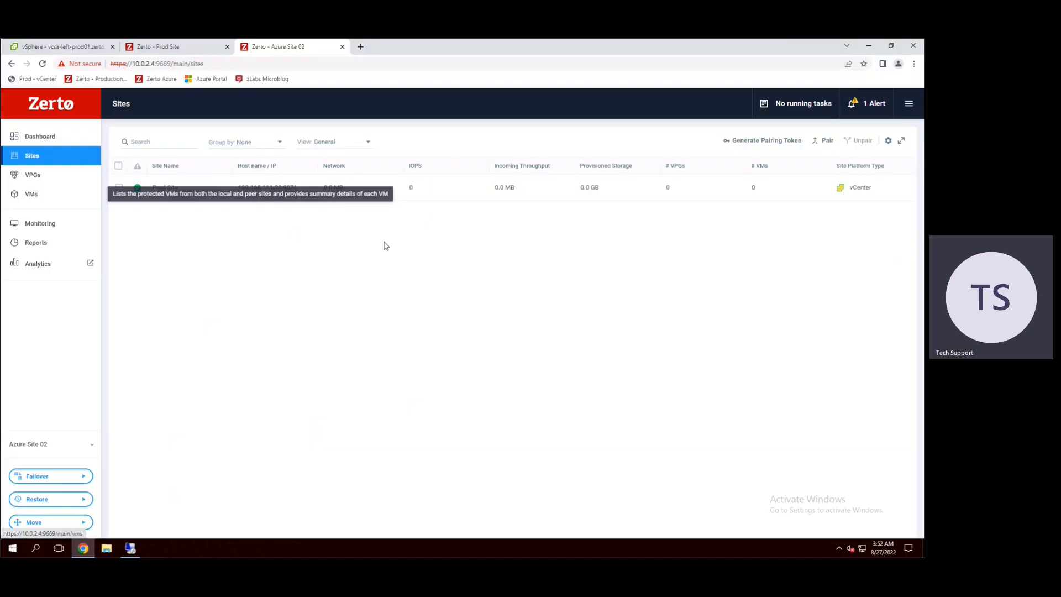
click(165, 48)
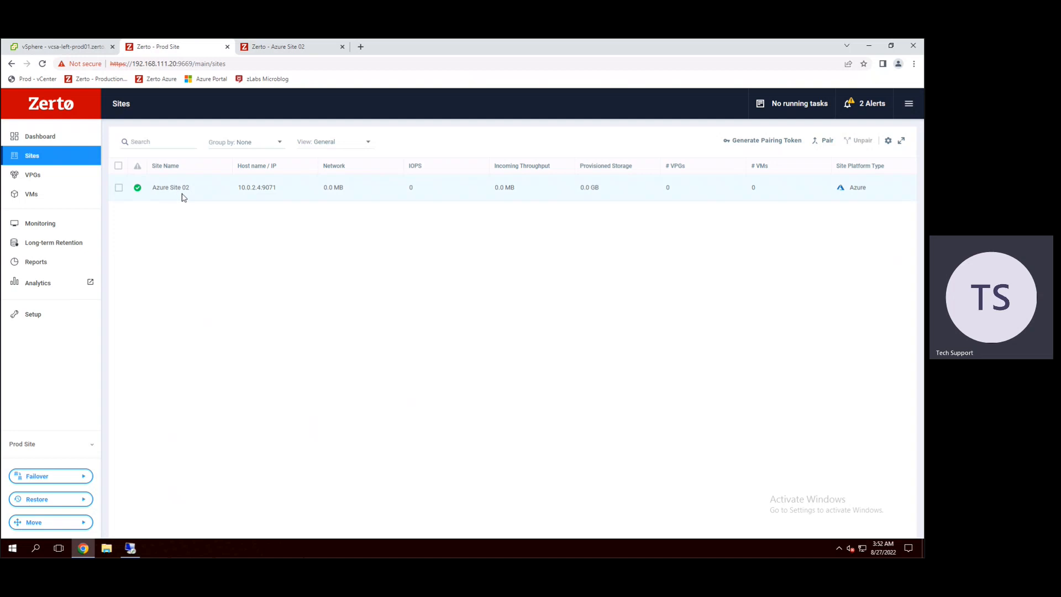
click(293, 48)
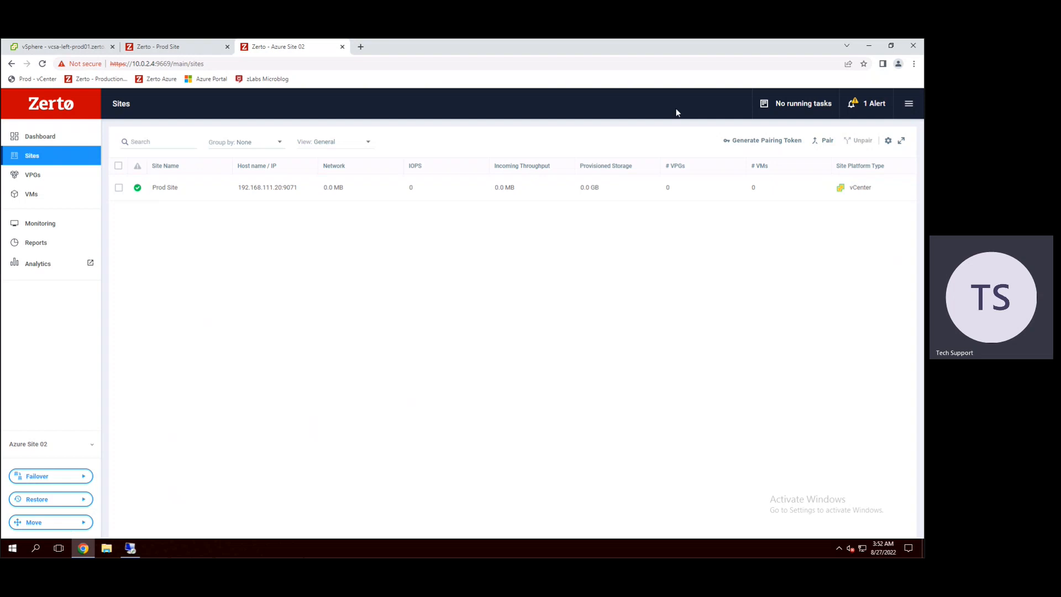
click(827, 140)
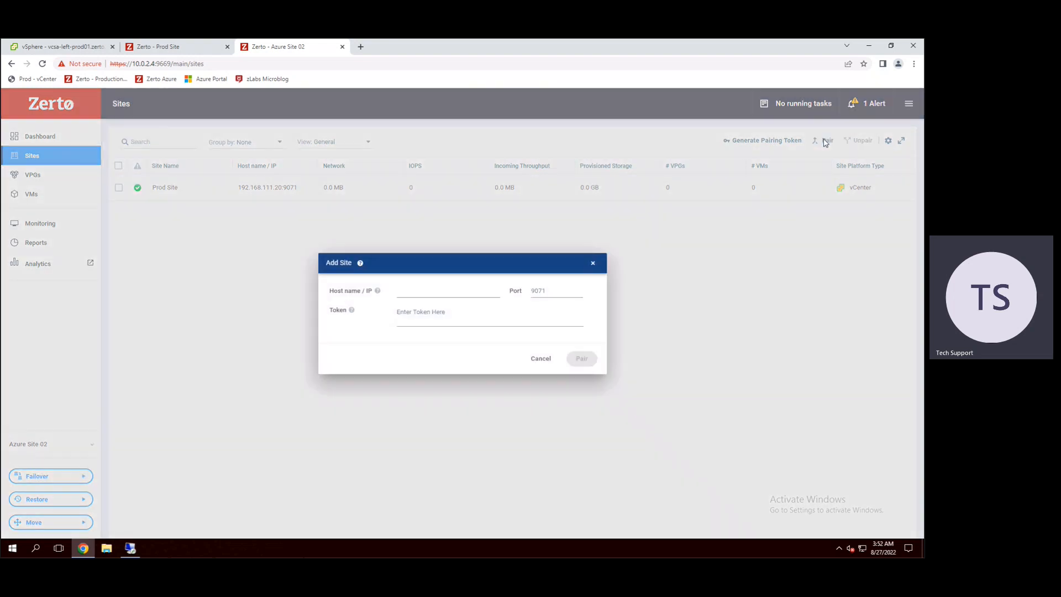
click(403, 290)
click(558, 299)
click(417, 316)
click(542, 360)
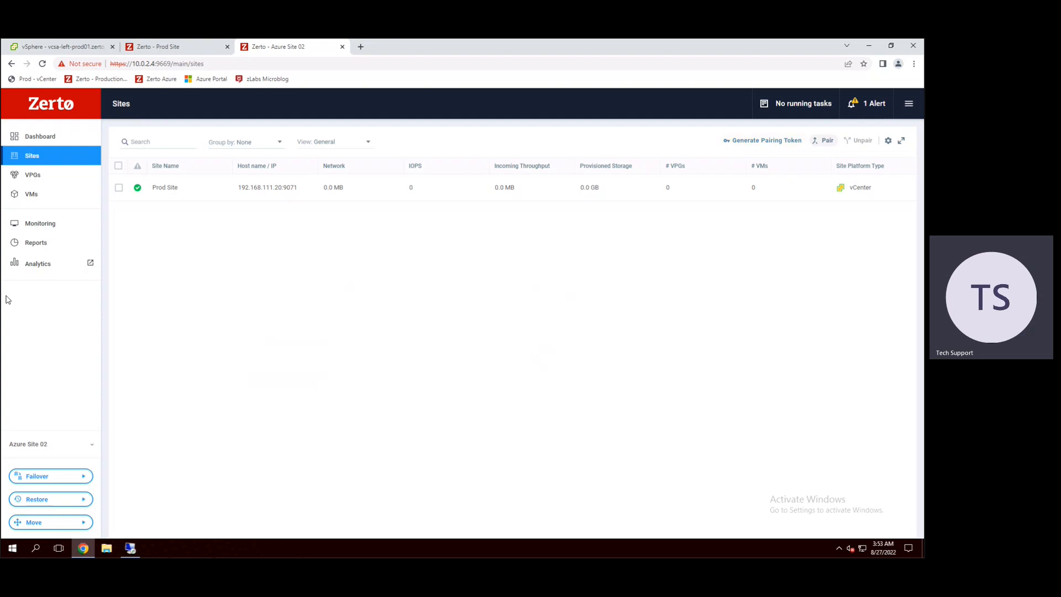
key(alt+Tab)
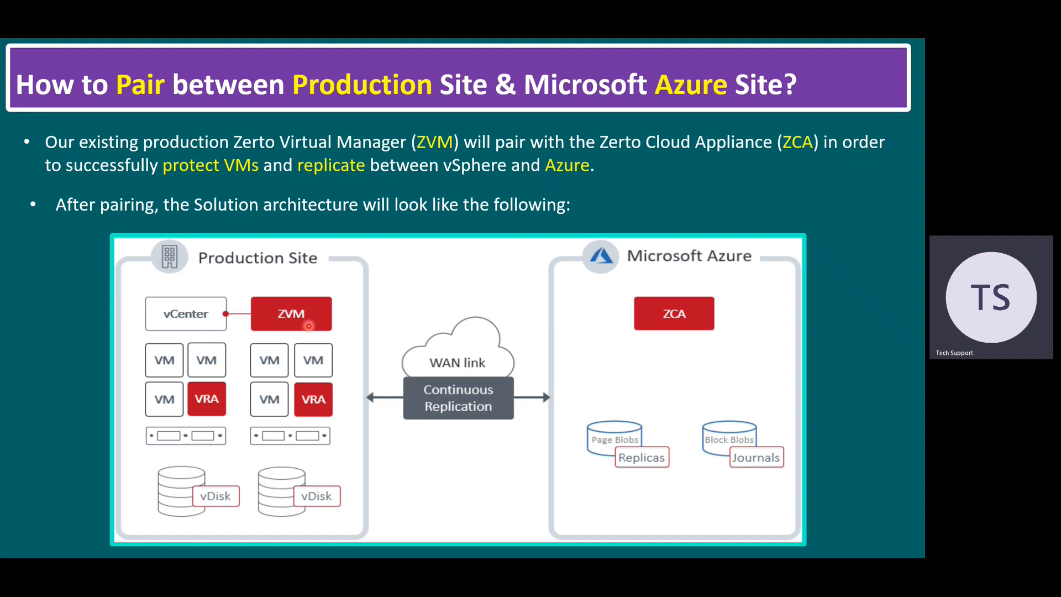
key(Right)
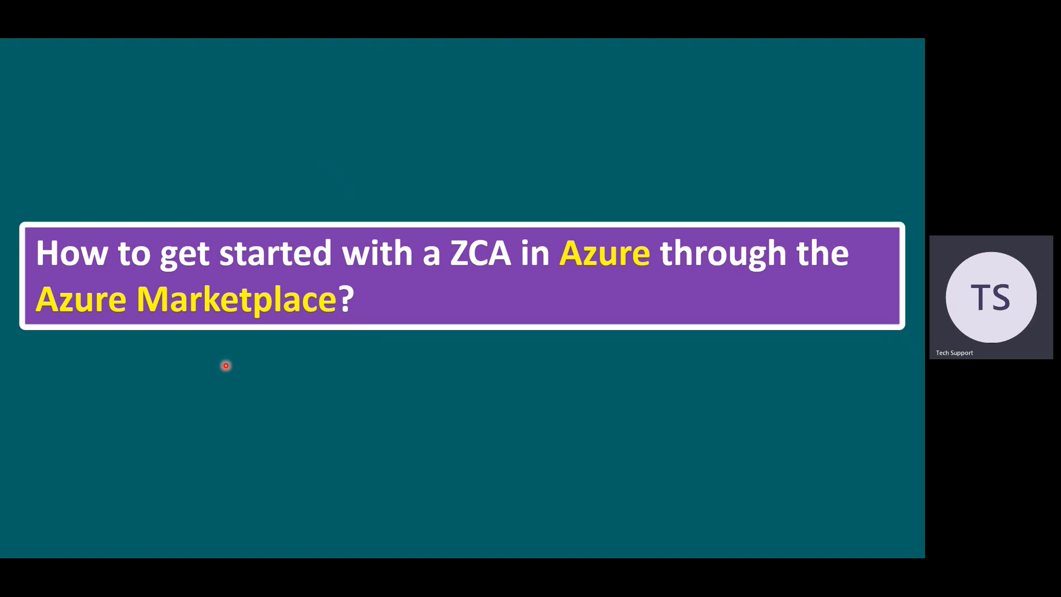
key(alt+Tab)
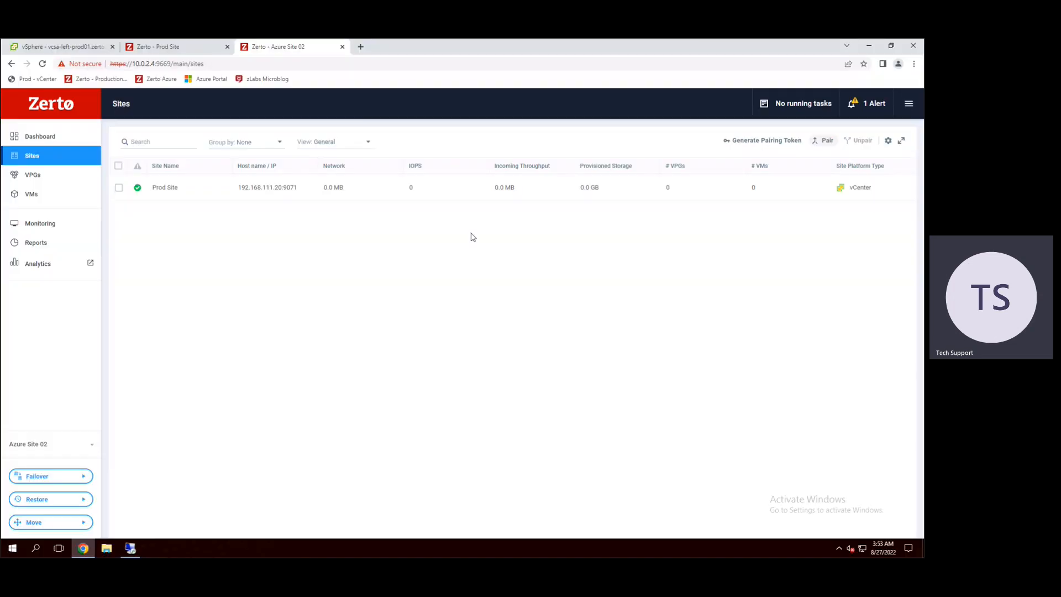
Step: Open the bookmarked Azure Portal in a new browser tab and copy the account e-mail from the desktop's Info text file
click(361, 47)
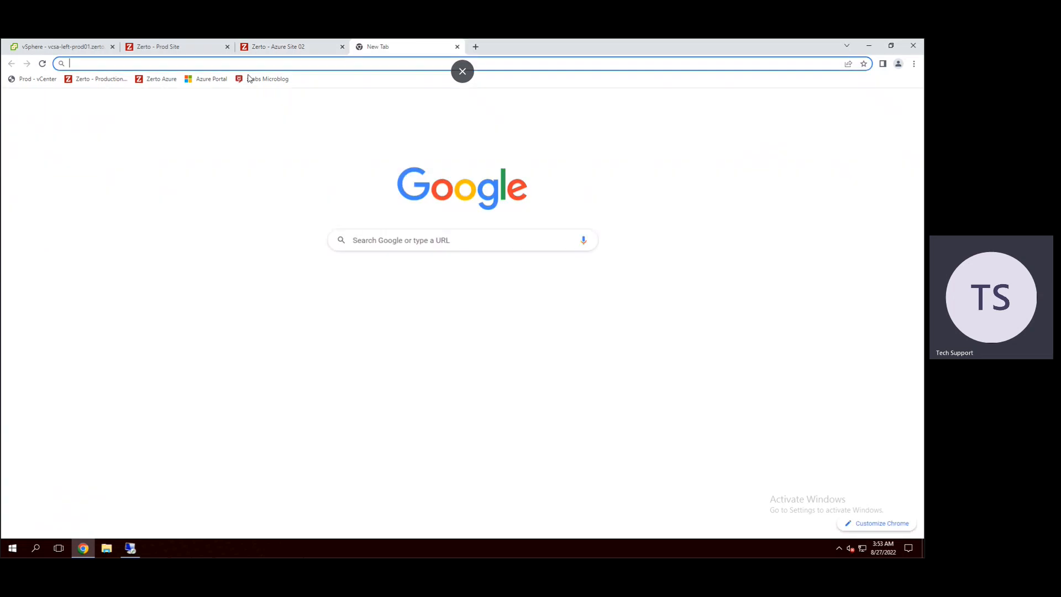
click(205, 82)
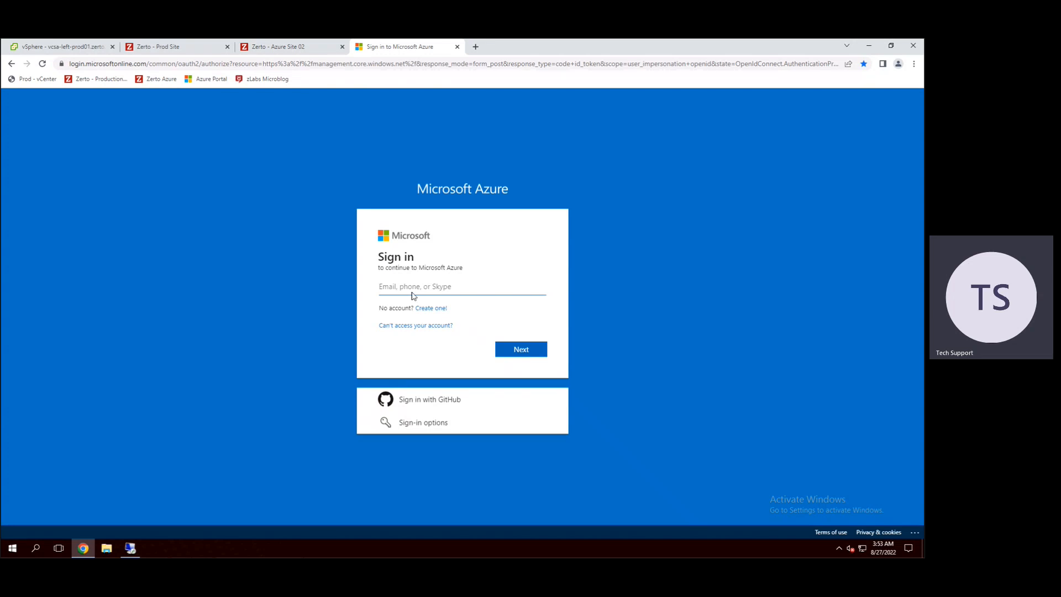
click(869, 47)
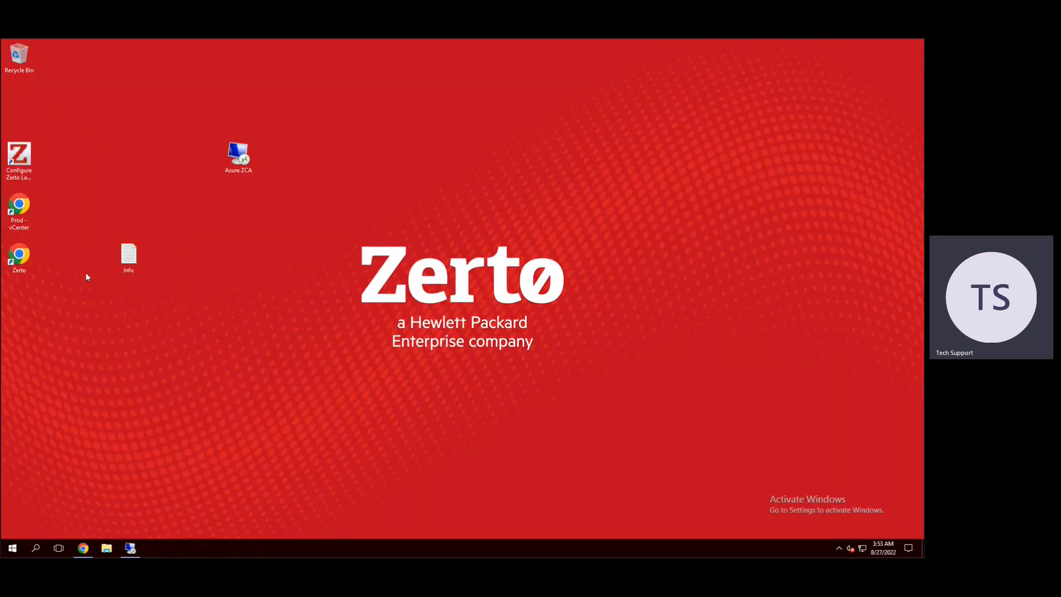
click(131, 254)
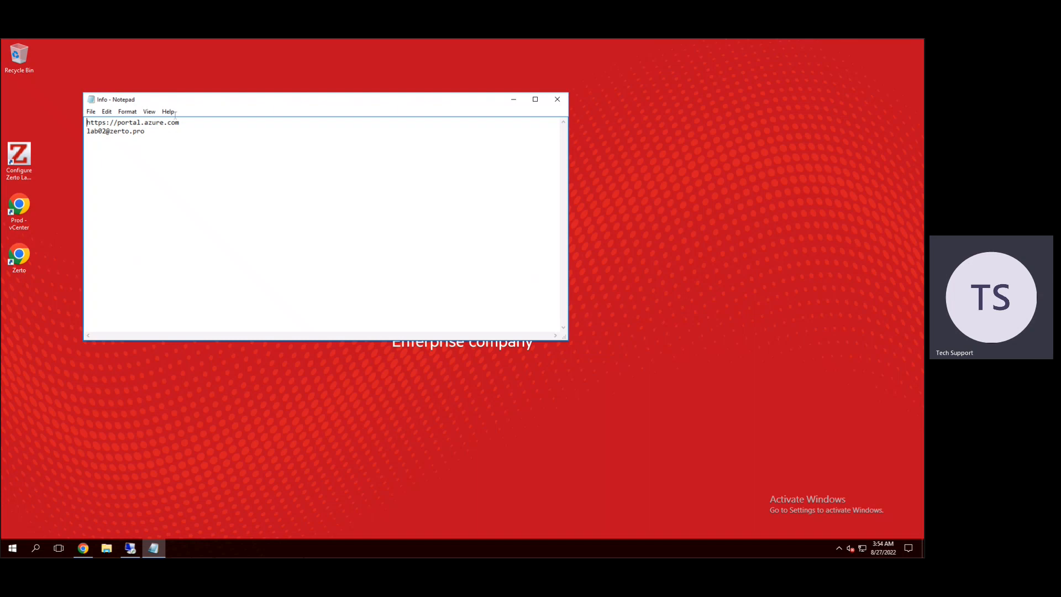
drag(181, 122, 75, 118)
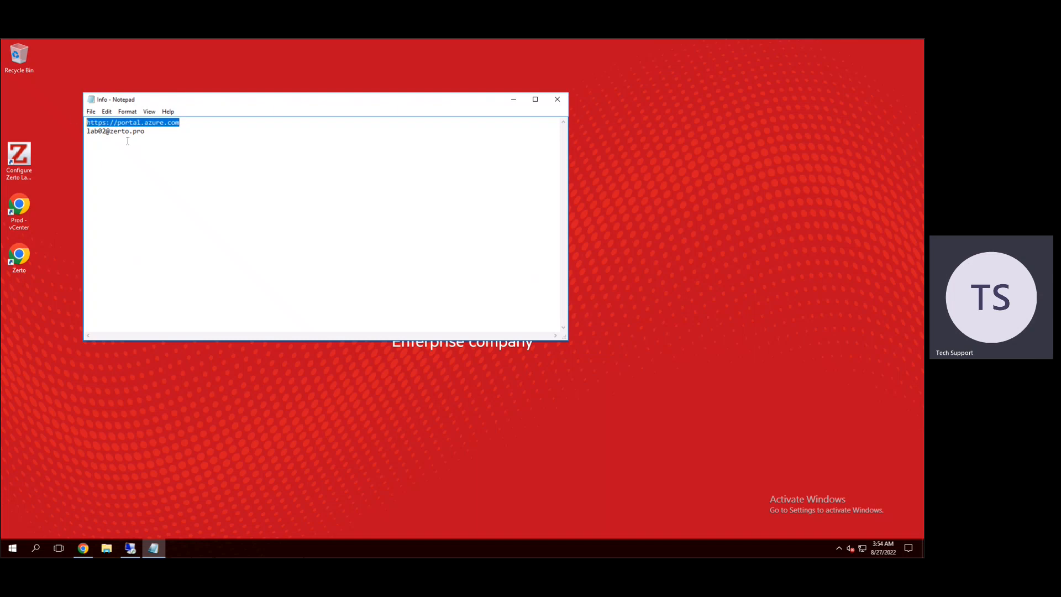
drag(147, 132, 76, 130)
key(ctrl+c)
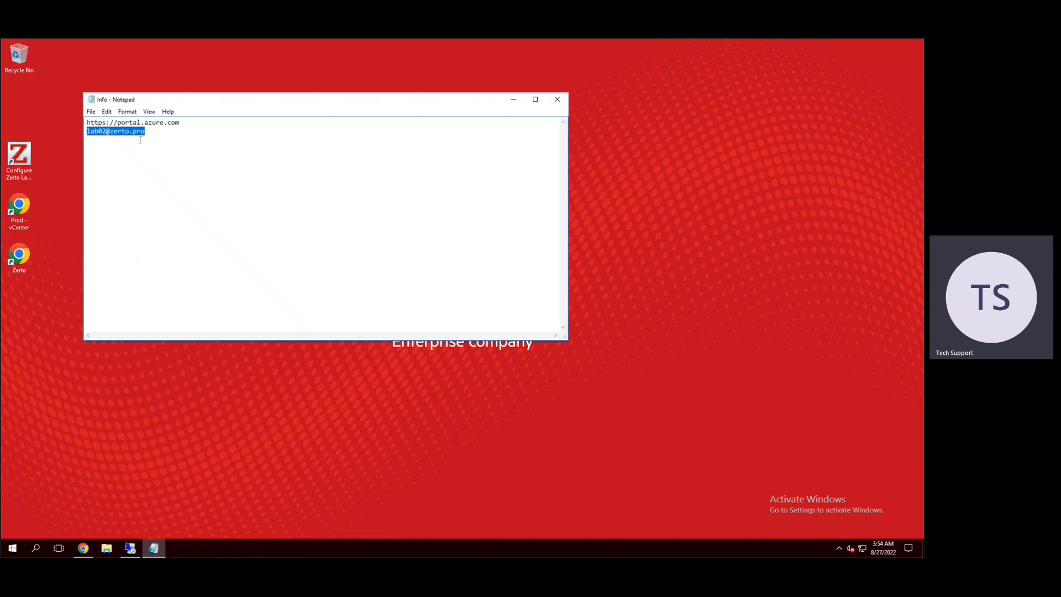
click(514, 101)
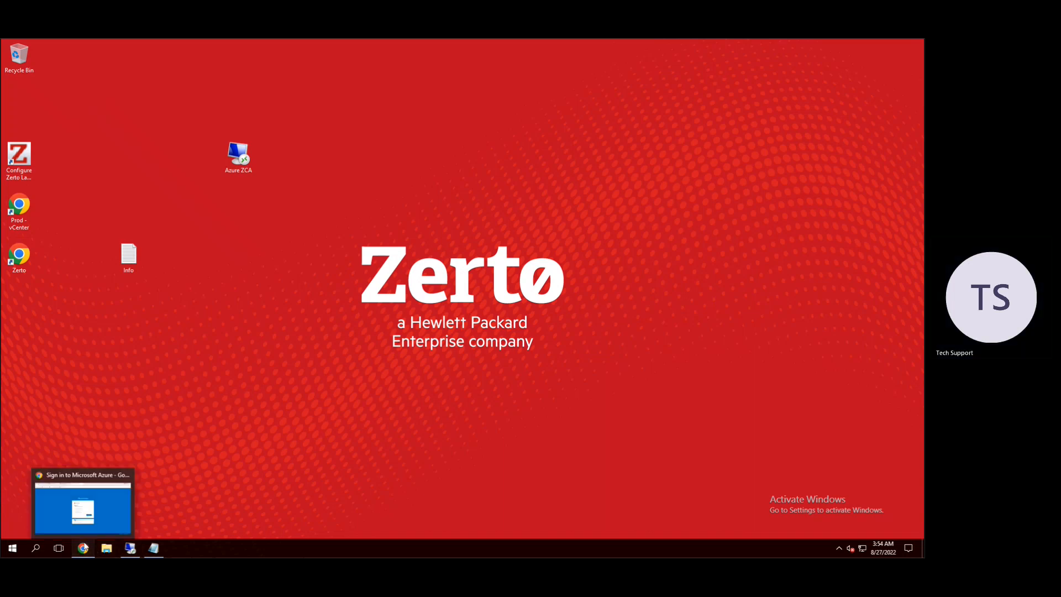
Step: Sign in to Microsoft Azure with the copied account e-mail and the account password, never saving the password in the browser but staying signed in
click(84, 547)
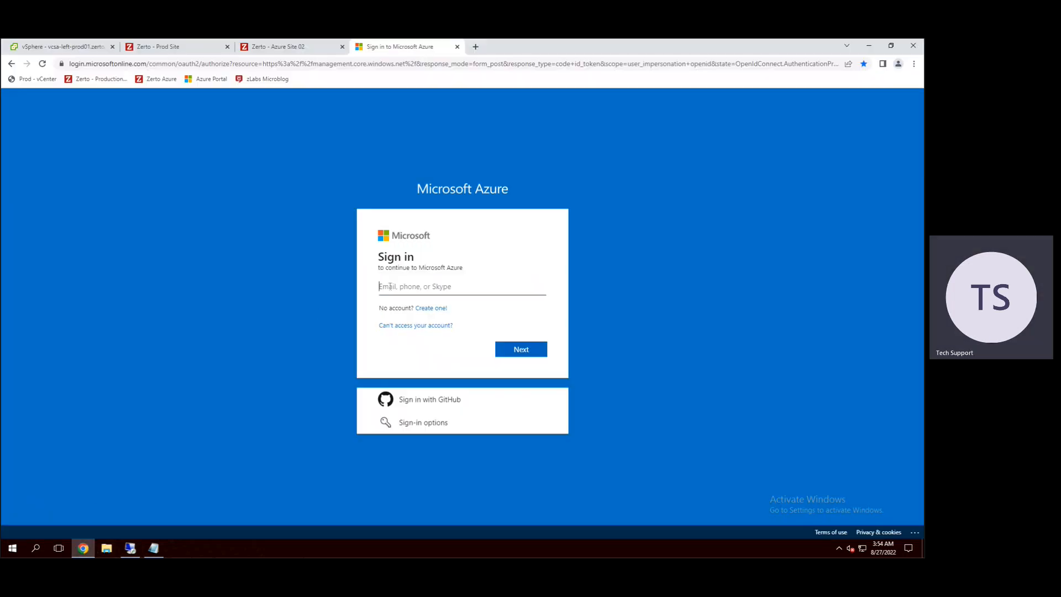
key(ctrl+v)
click(527, 349)
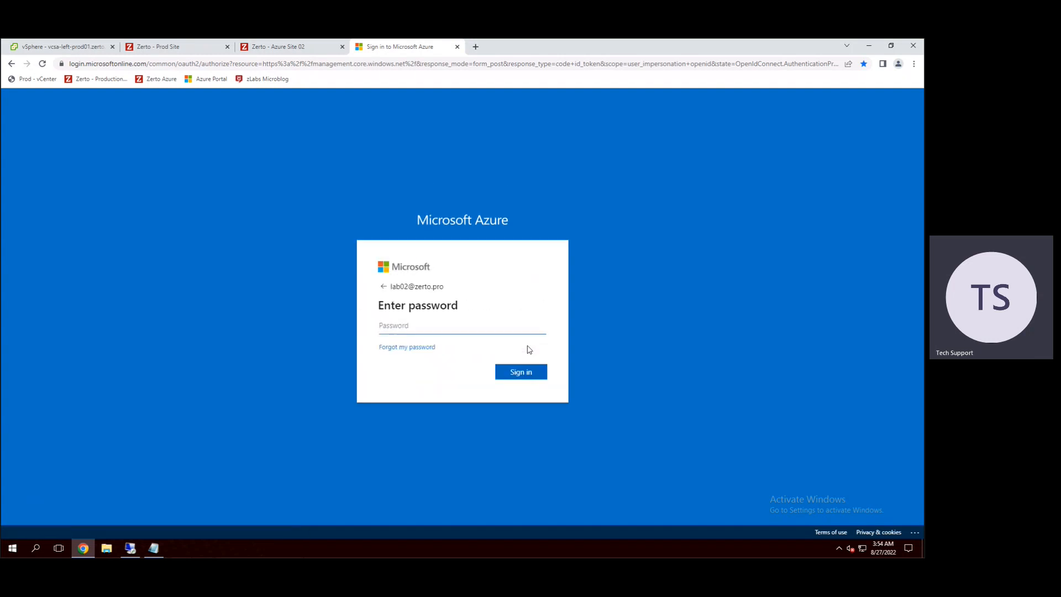
text(•)
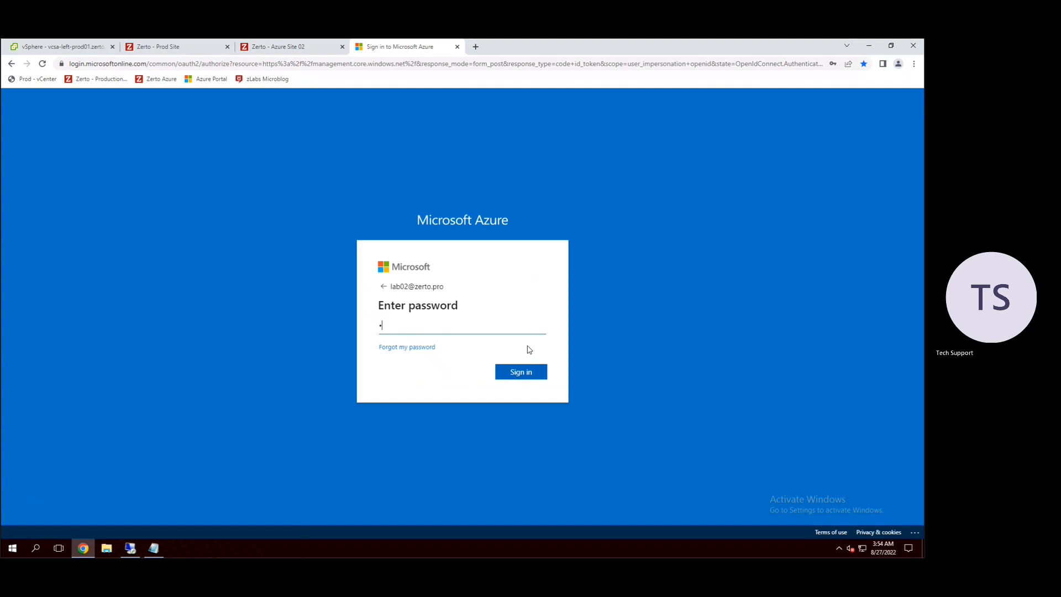
text(••••••••)
key(Return)
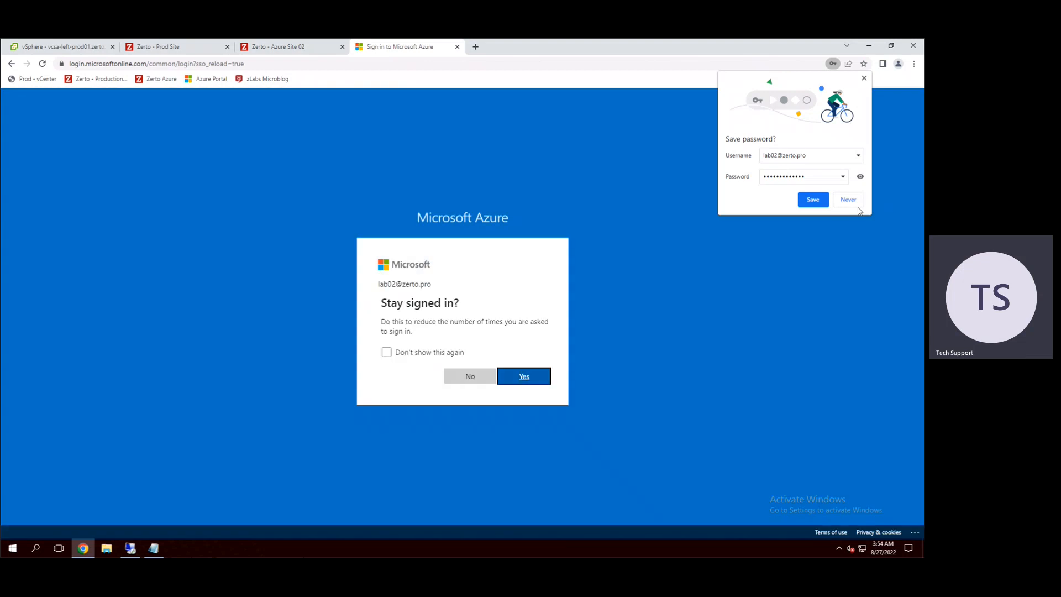
click(845, 200)
click(522, 376)
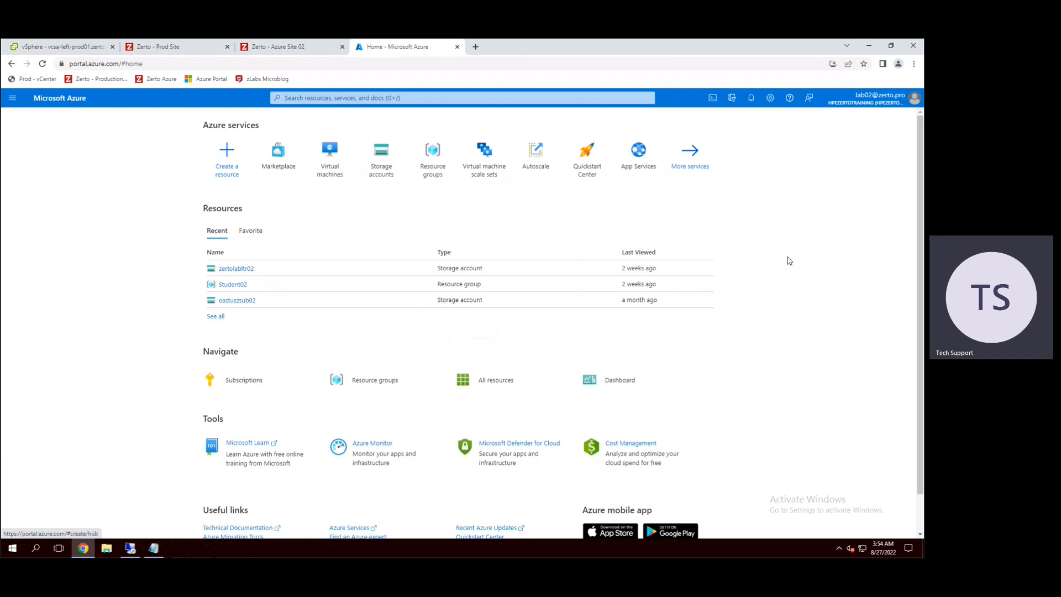
Step: Start creating a resource in the Azure Portal and open the full Marketplace listing
click(226, 153)
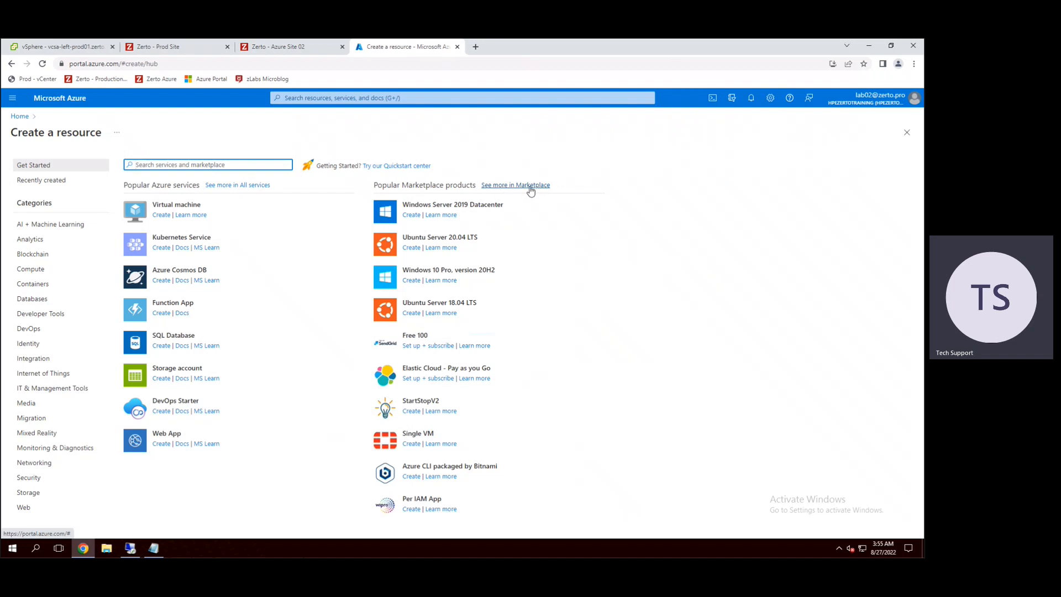
click(530, 190)
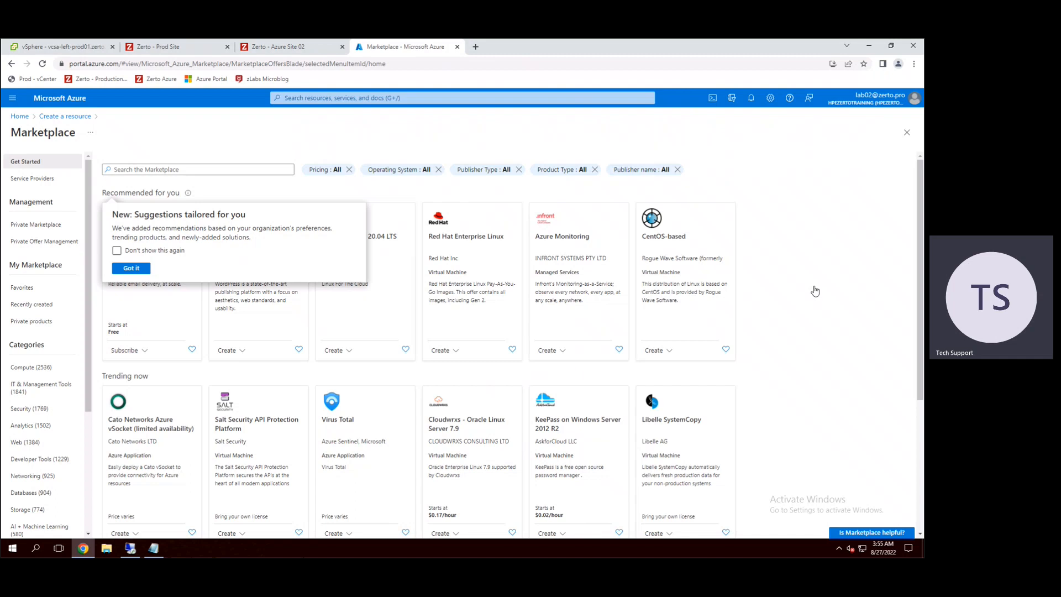
Step: Dismiss the tailored suggestions notice and search the Marketplace for ZCA
click(834, 343)
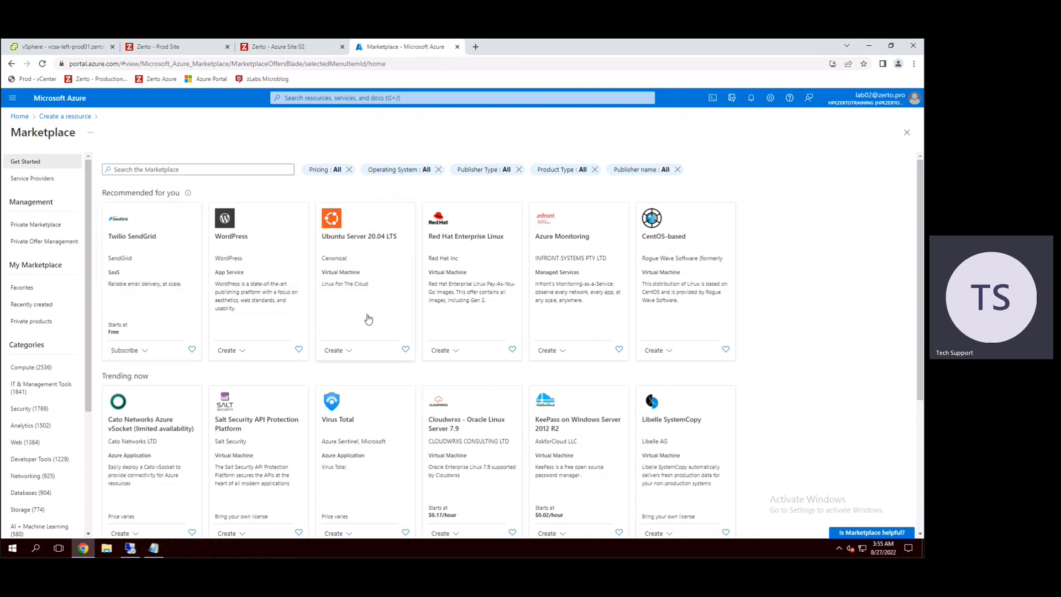
click(199, 169)
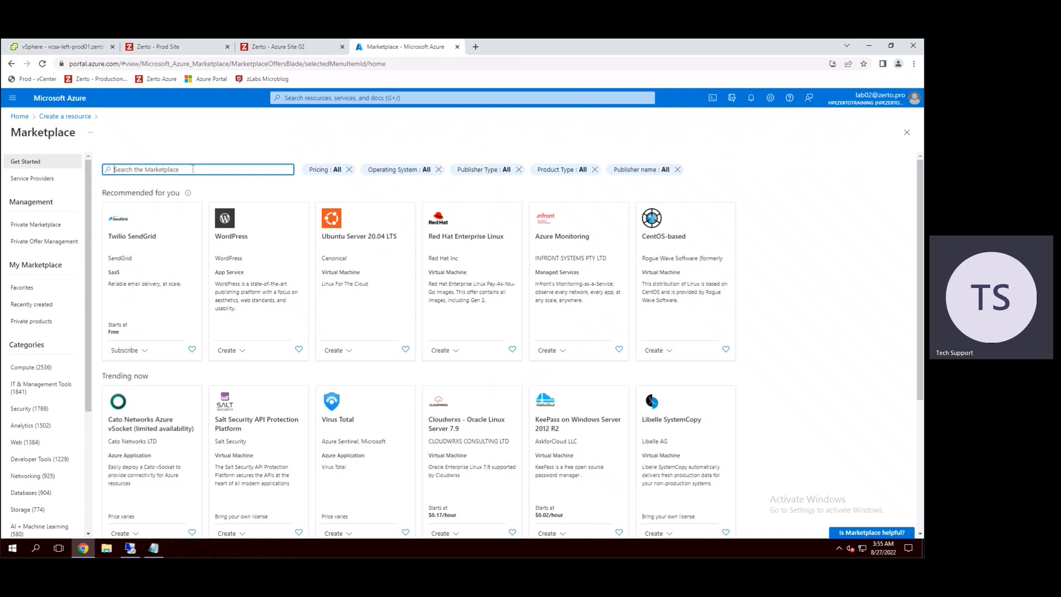
text(ZCA)
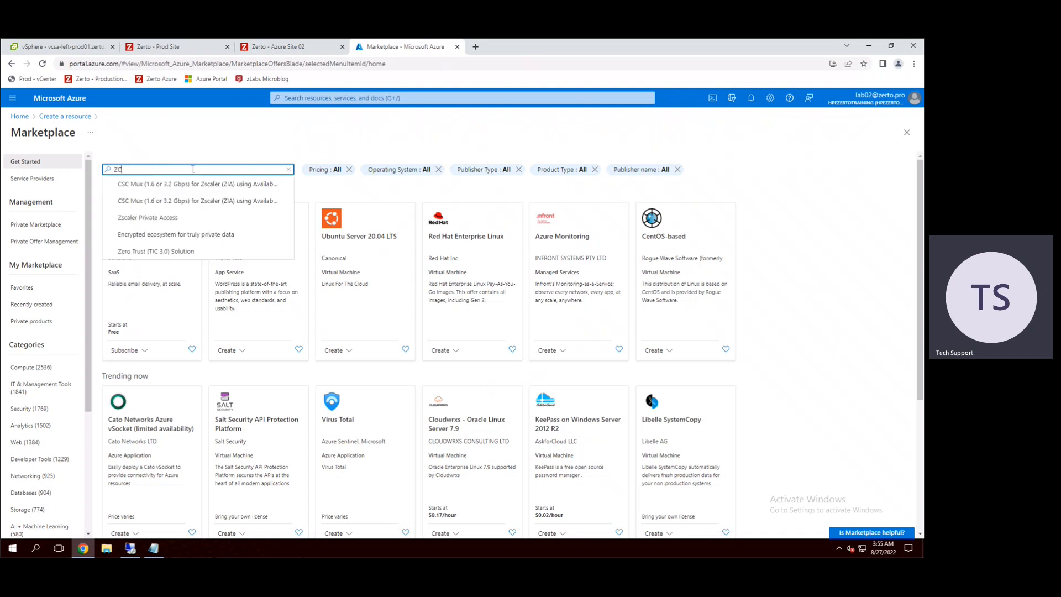
key(Return)
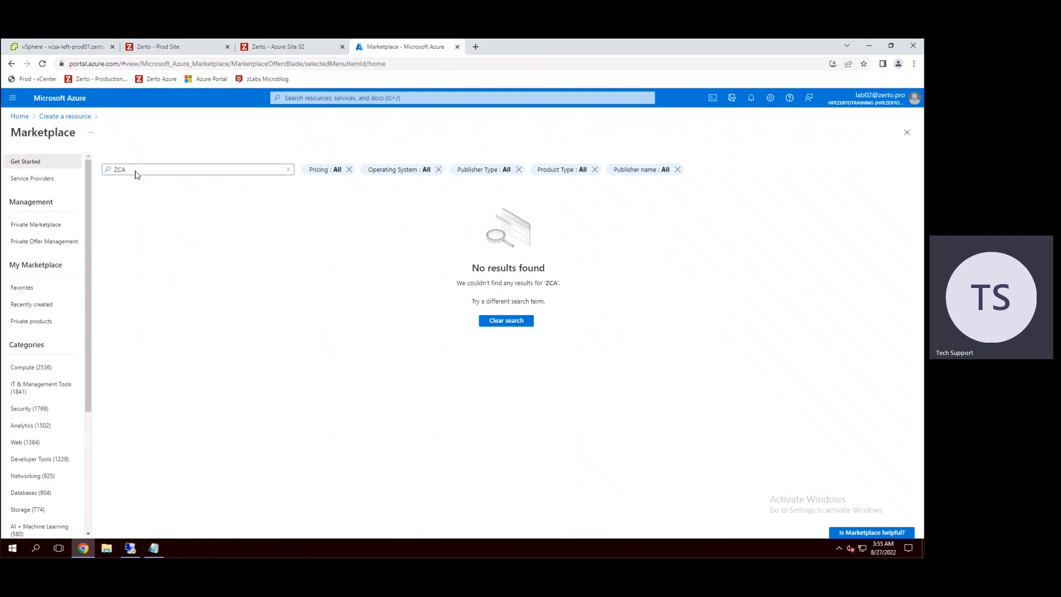
Step: Replace the Marketplace search term with Zerto and run the search again
drag(141, 171, 111, 175)
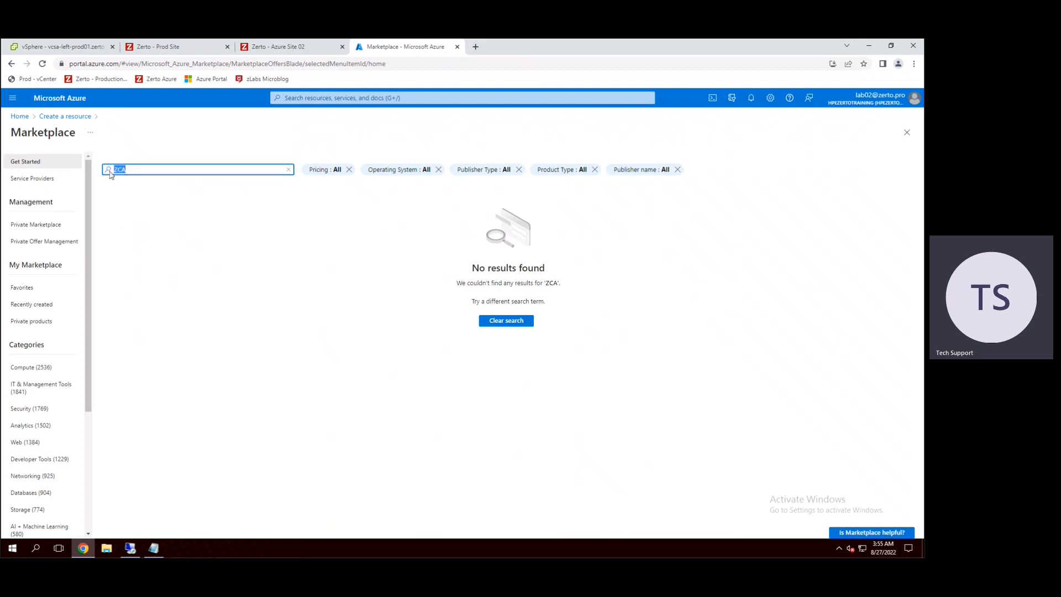
text(Zerto)
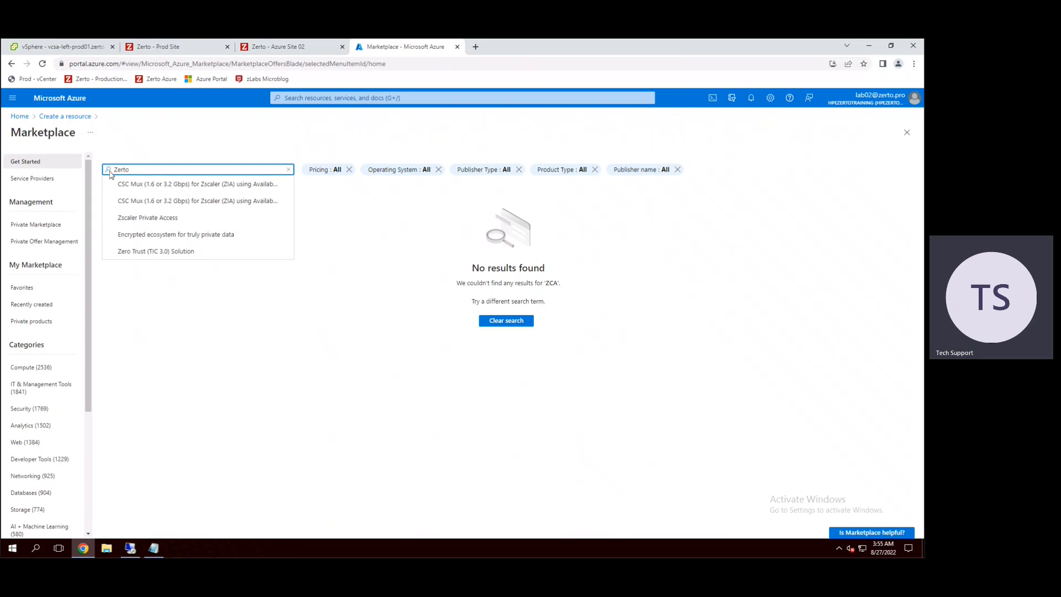
key(Return)
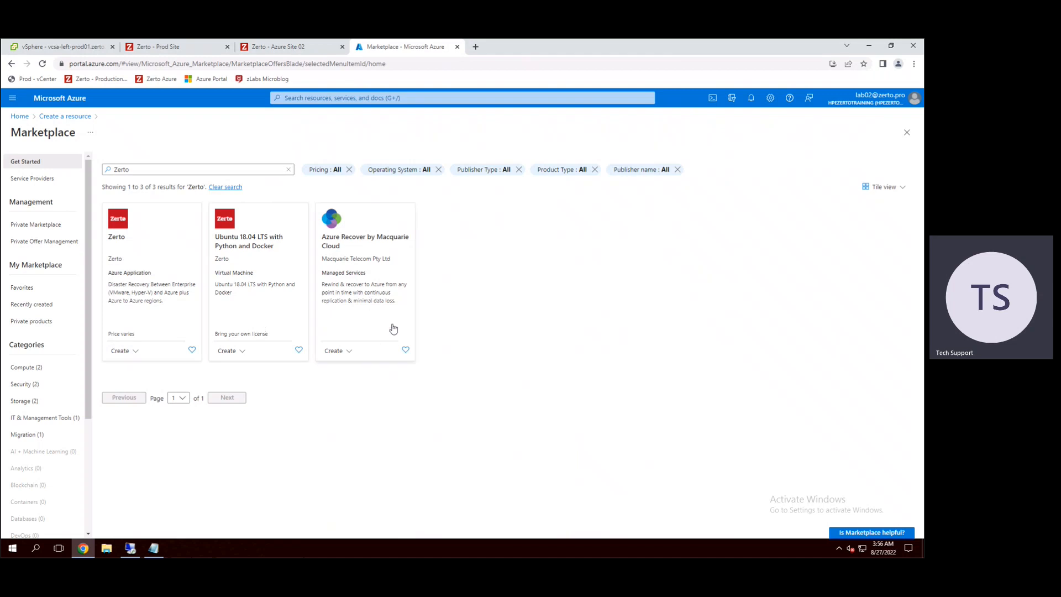
Step: Open the Azure Recover by Macquarie Cloud offer and examine its overview, media and related products
click(354, 272)
drag(74, 167, 198, 178)
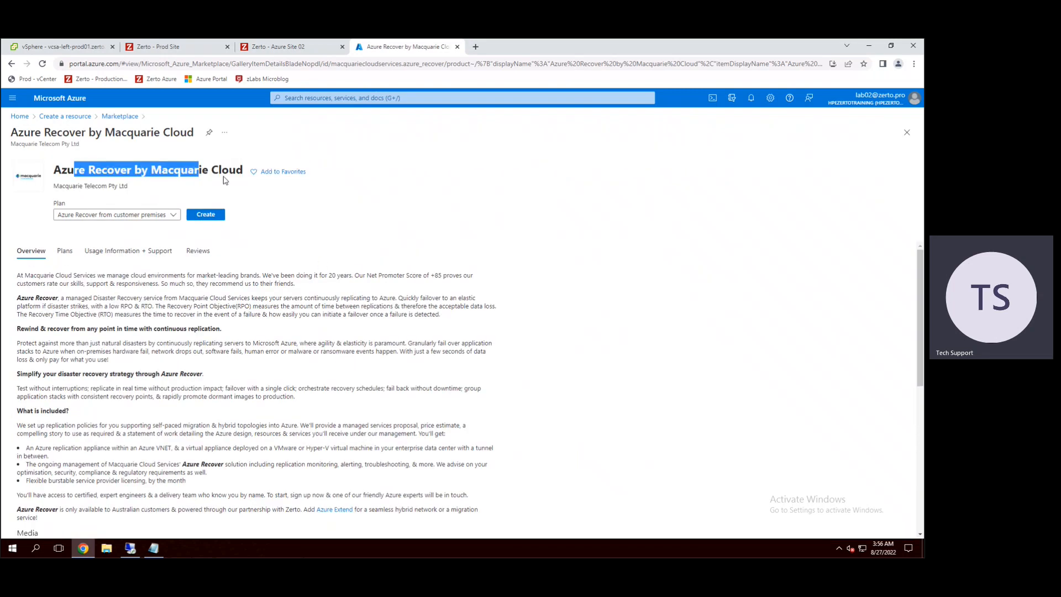
click(224, 179)
scroll(314, 343, down, 3)
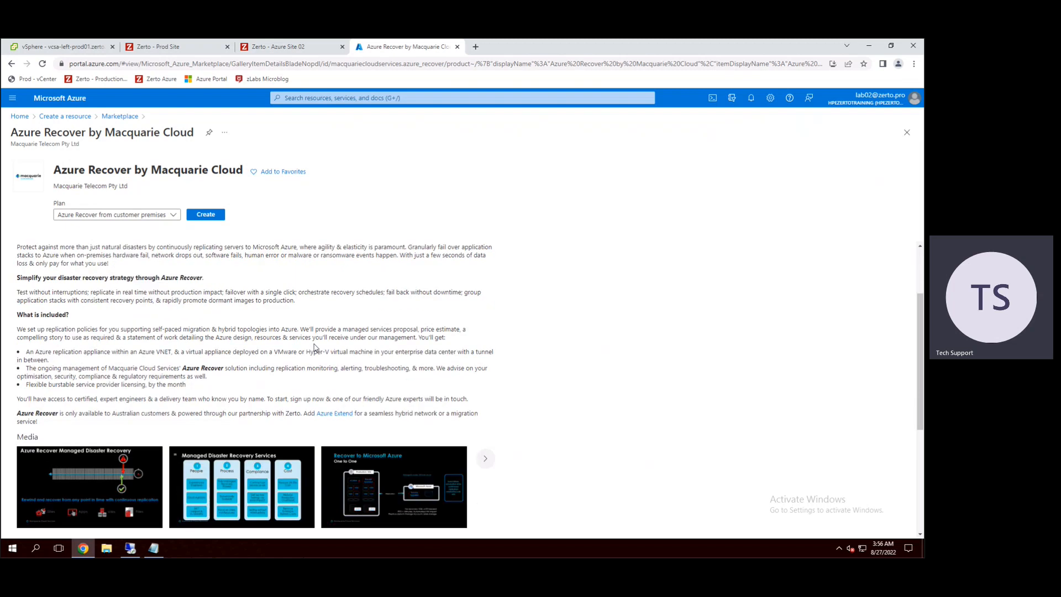
scroll(315, 347, down, 3)
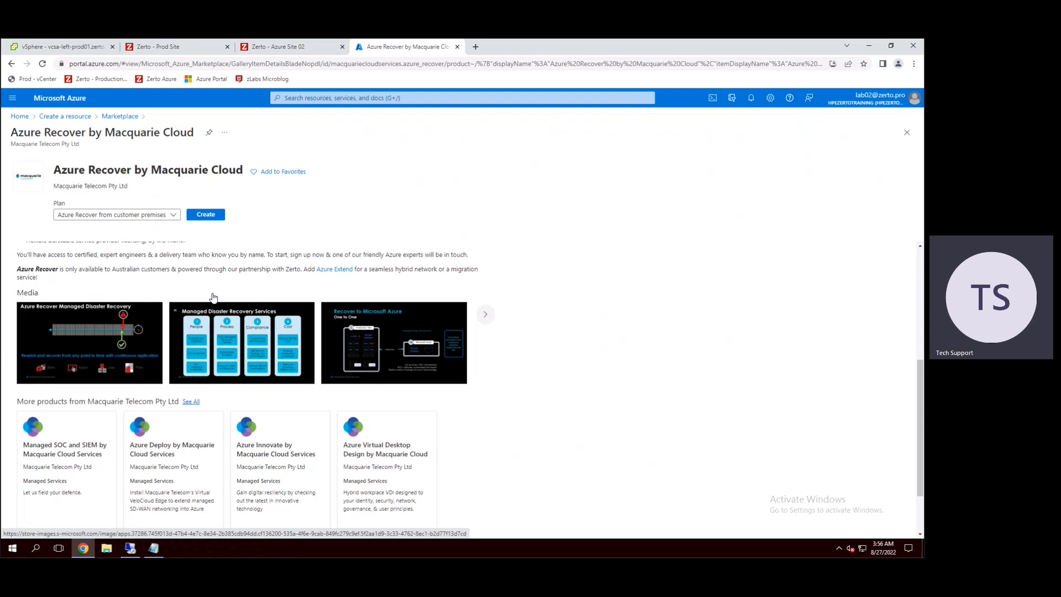
scroll(281, 385, down, 1)
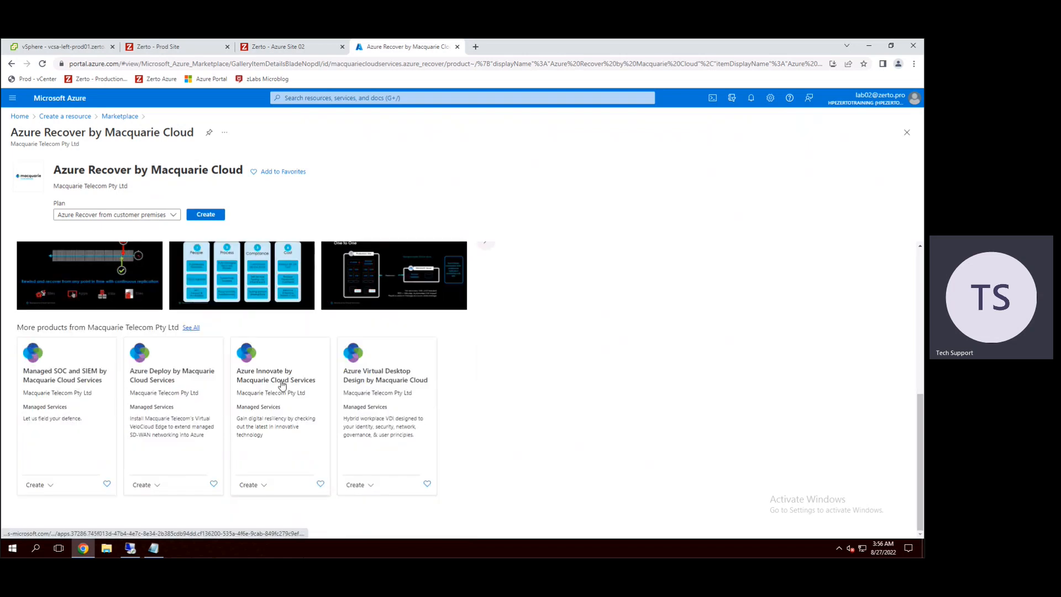
scroll(281, 386, up, 3)
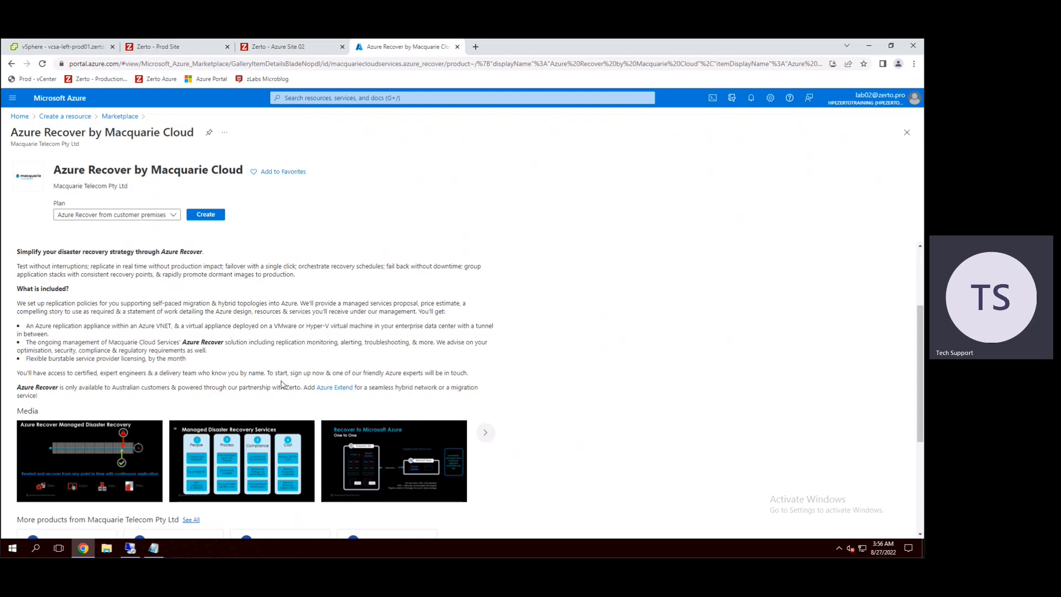
Step: Return to the Azure home page, start creating a resource and open the full Marketplace listing
click(18, 117)
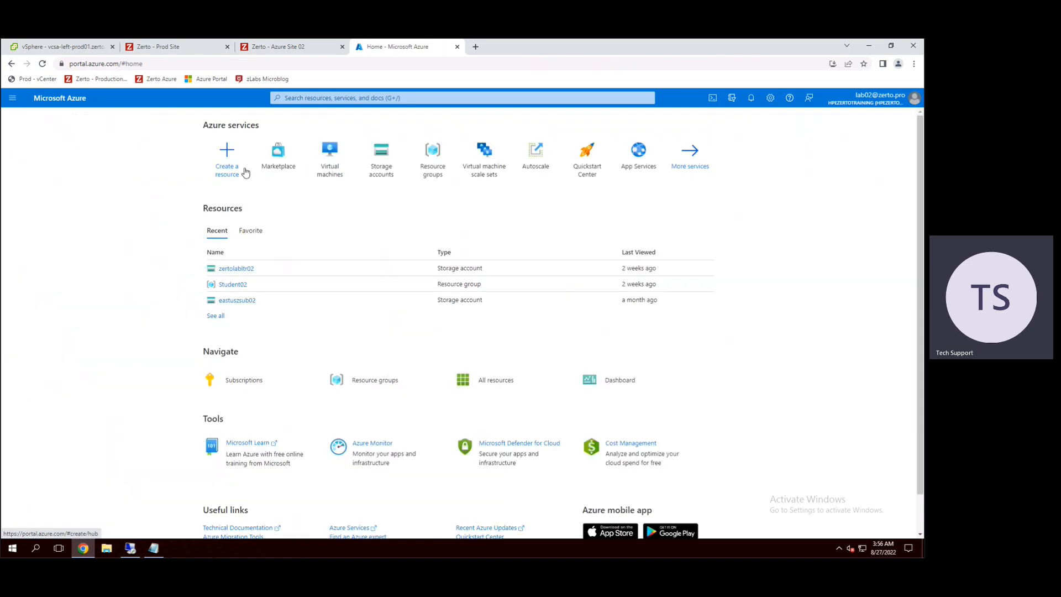
click(227, 159)
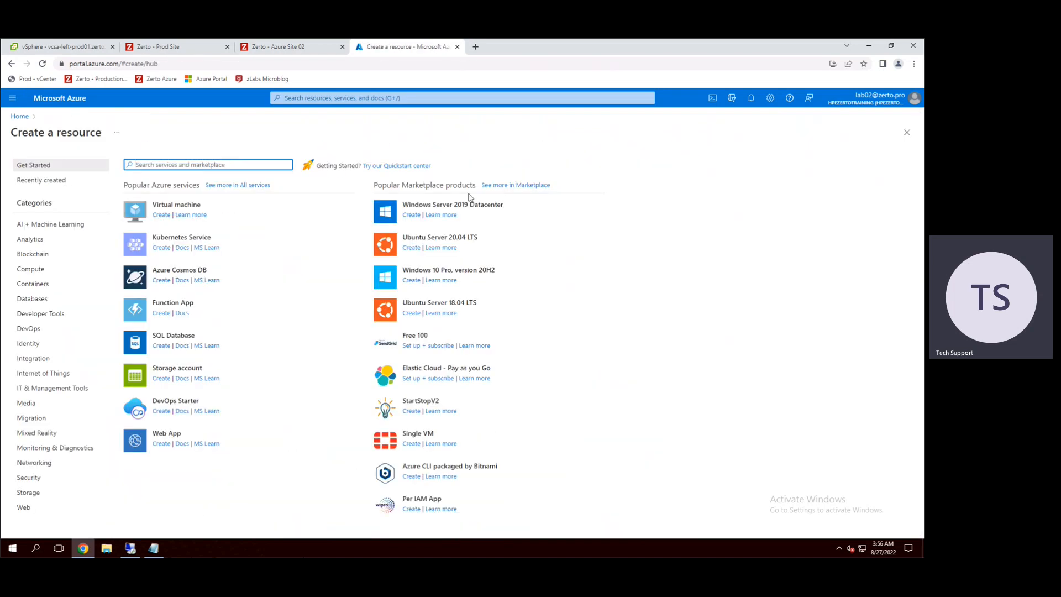
click(502, 185)
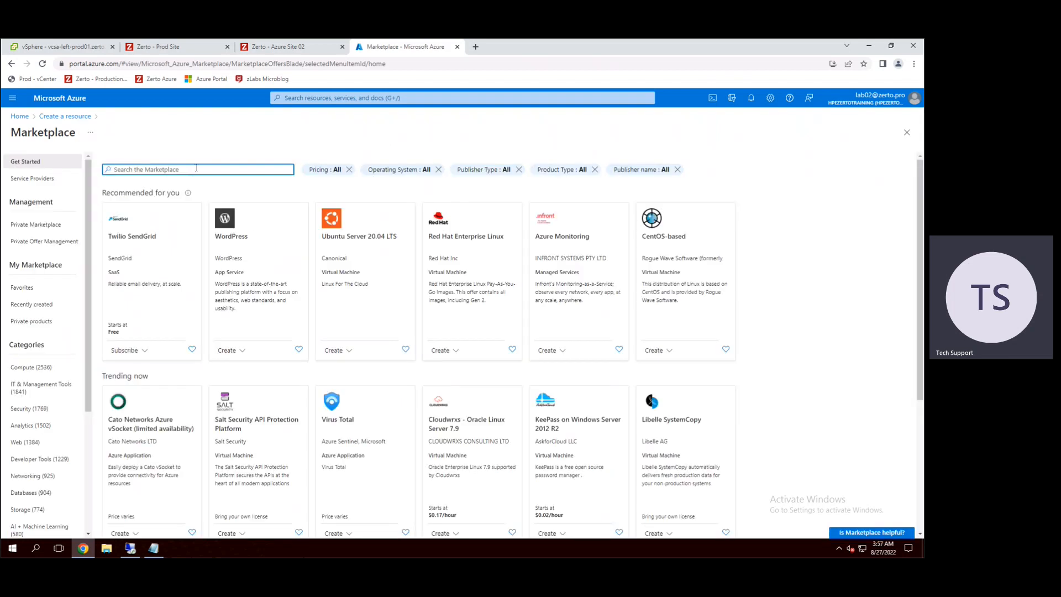
Step: Search the Marketplace for zerto, correcting the misspelled search term
text(zzerto)
key(Return)
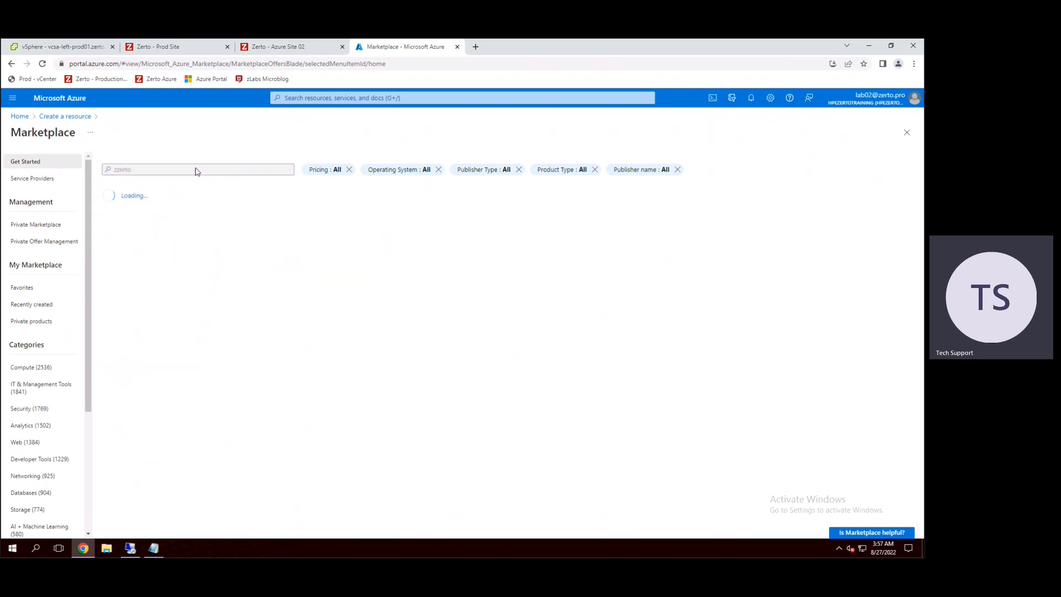
click(117, 169)
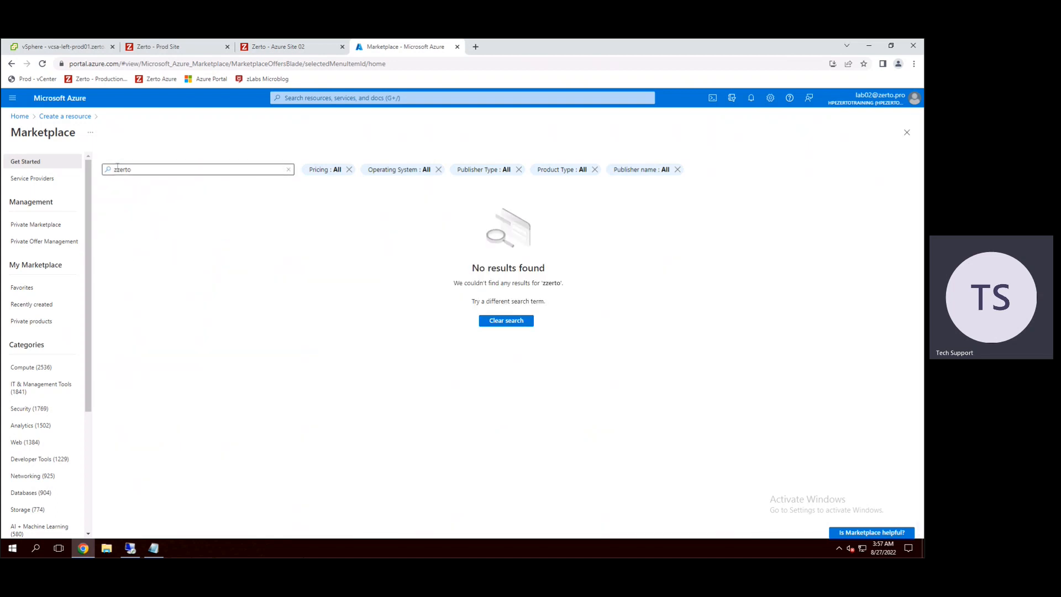
key(BackSpace)
key(Return)
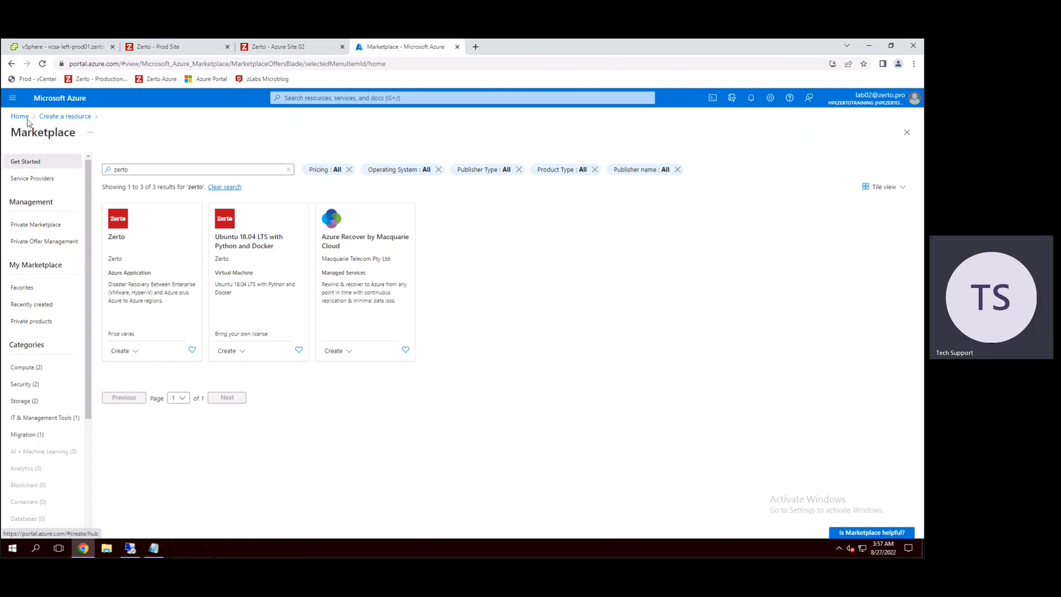
Step: Go back to the resource creation page, open the full list of Azure services and examine its categories from General to Migration
click(62, 117)
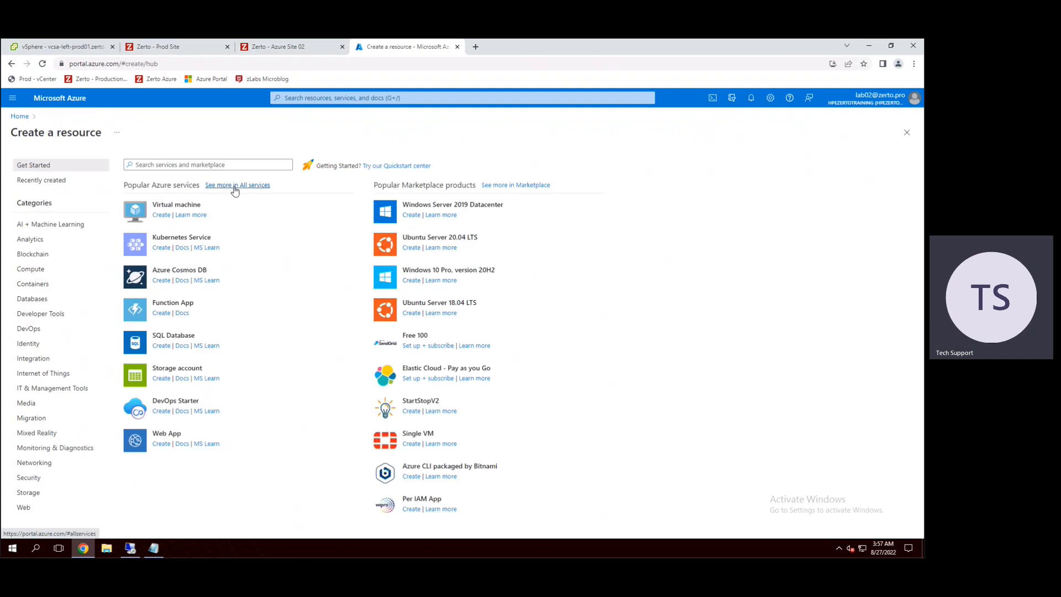
click(235, 186)
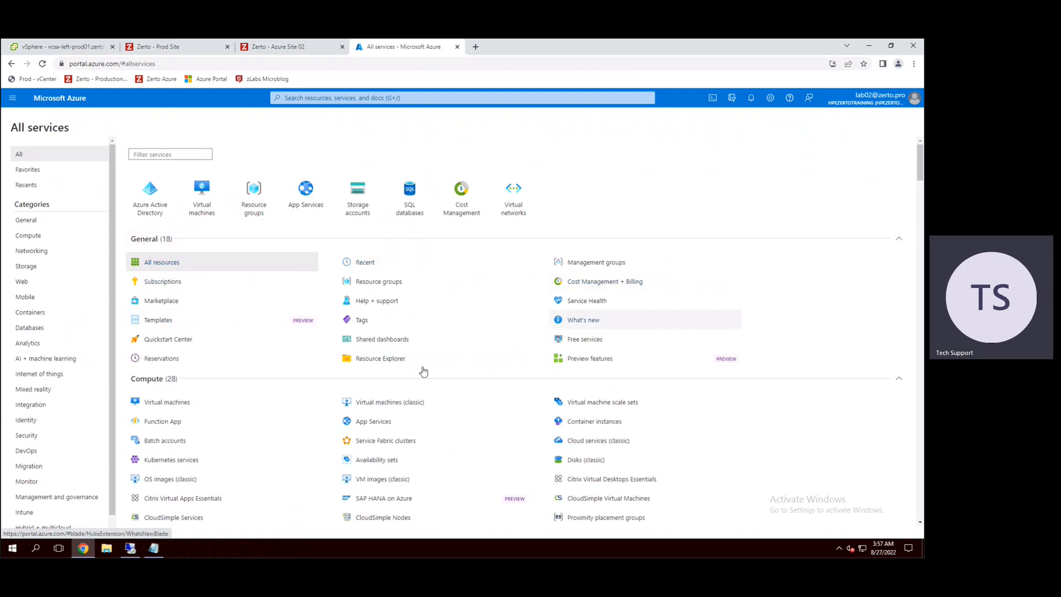
scroll(218, 303, down, 3)
scroll(234, 391, down, 1)
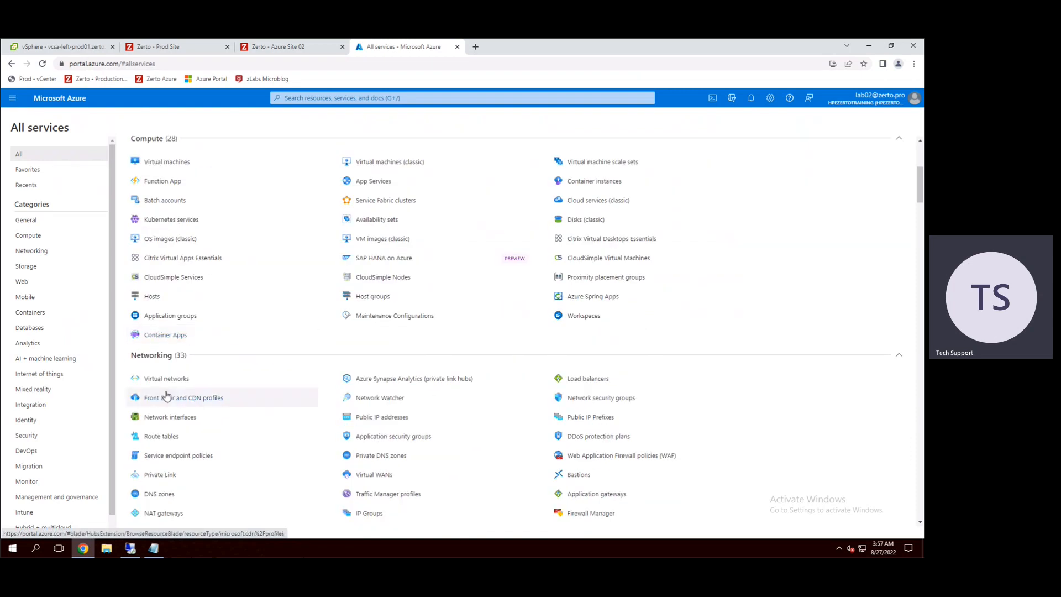
scroll(226, 397, down, 5)
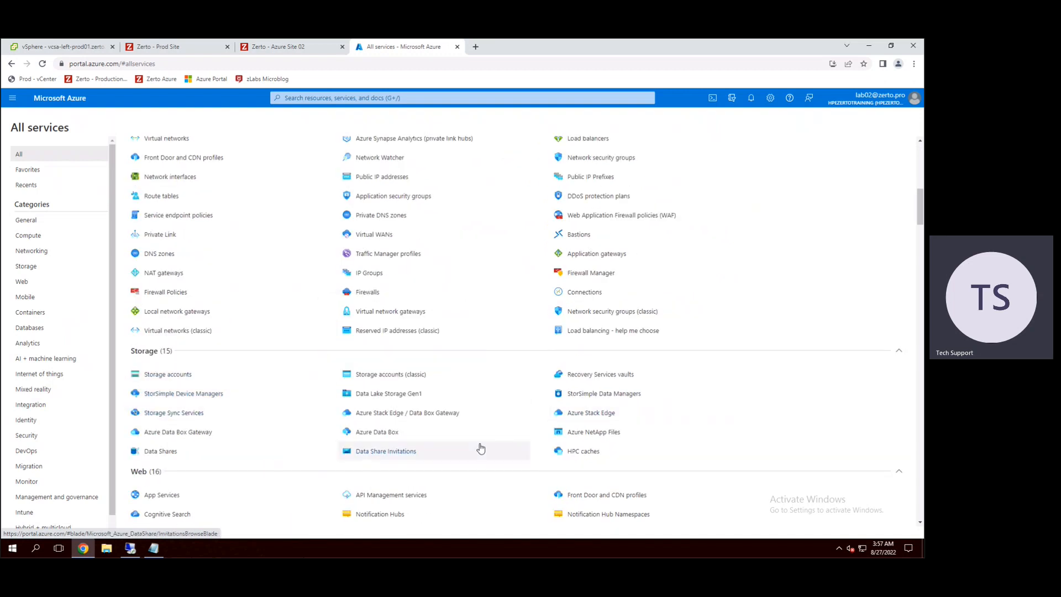
scroll(481, 449, down, 3)
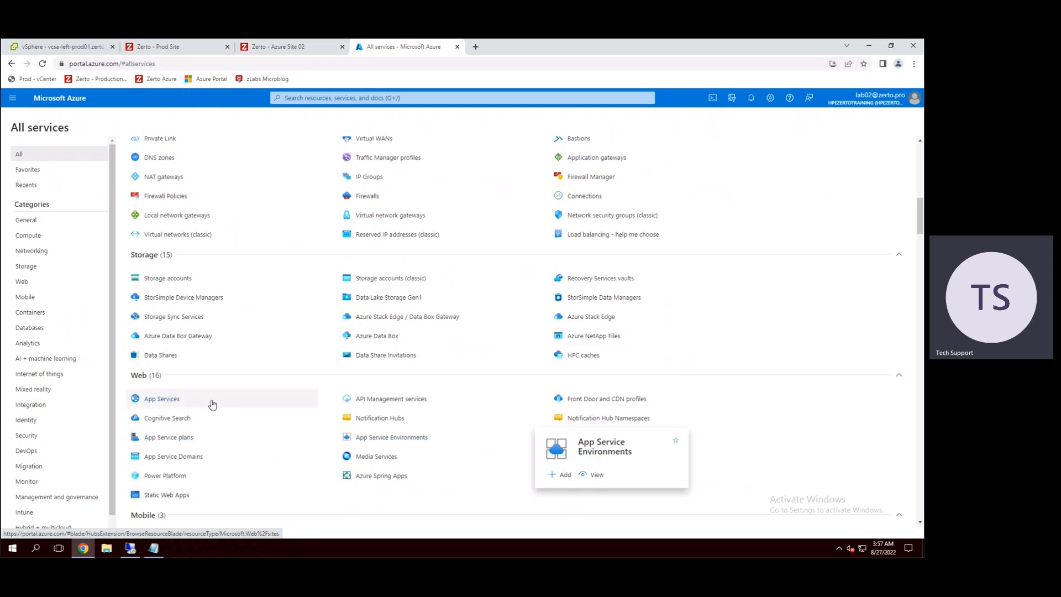
scroll(216, 406, down, 3)
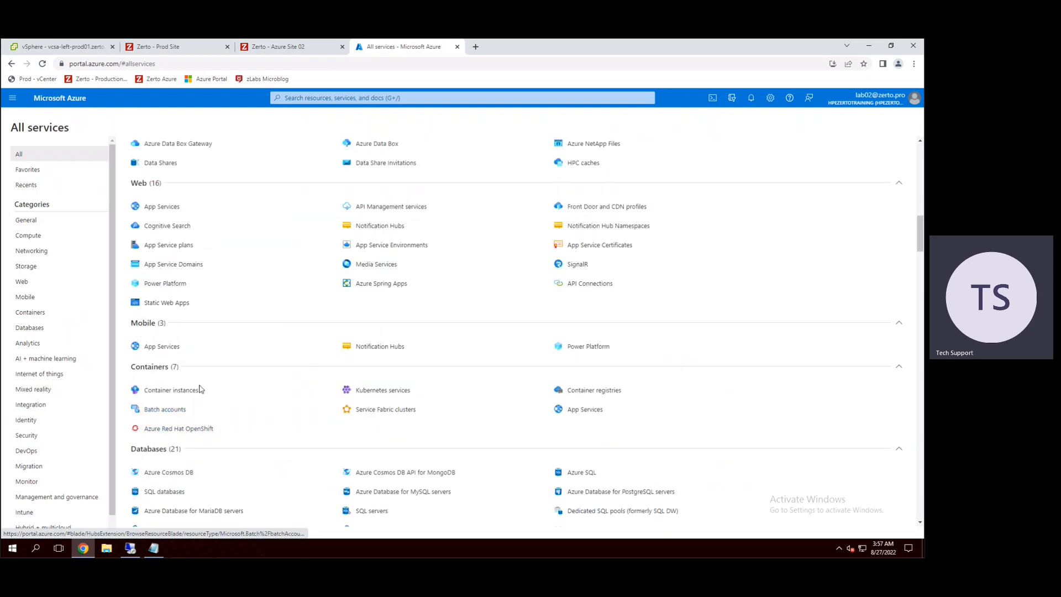
scroll(201, 389, down, 2)
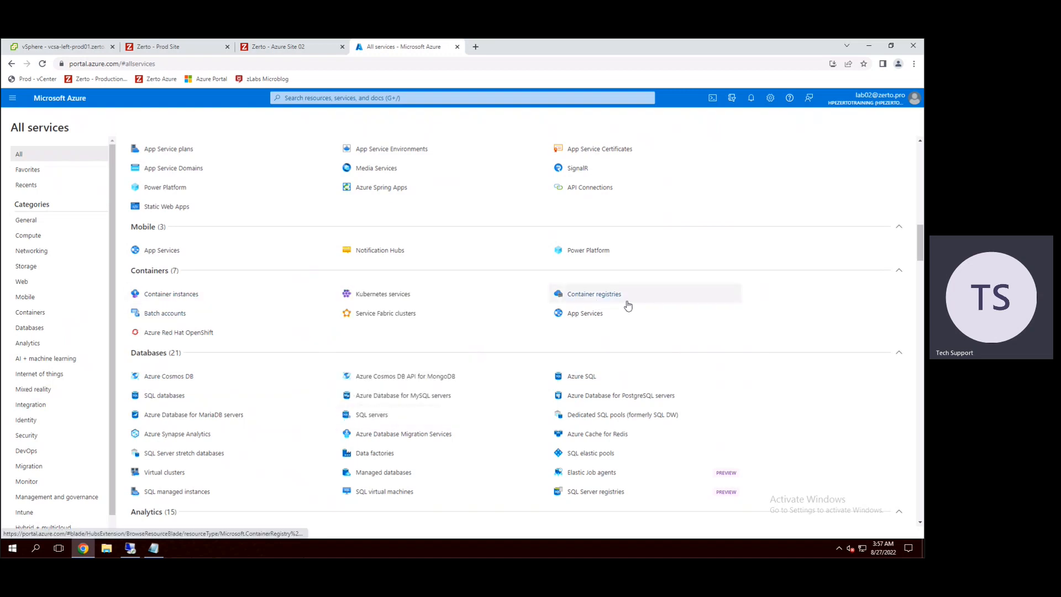
mouse_move(627, 306)
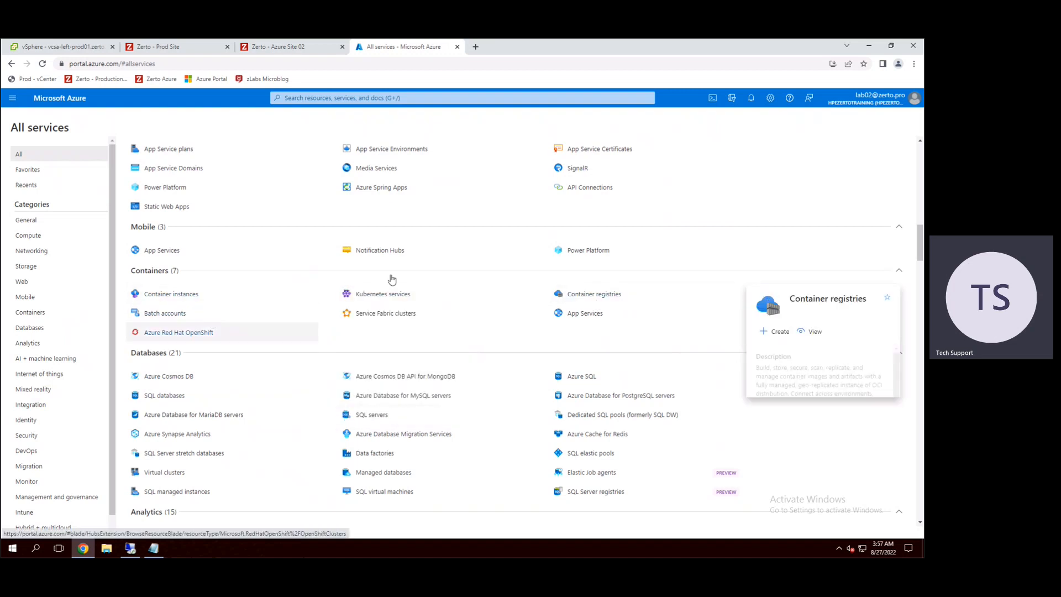
scroll(164, 336, down, 1)
scroll(164, 337, down, 1)
scroll(177, 376, down, 4)
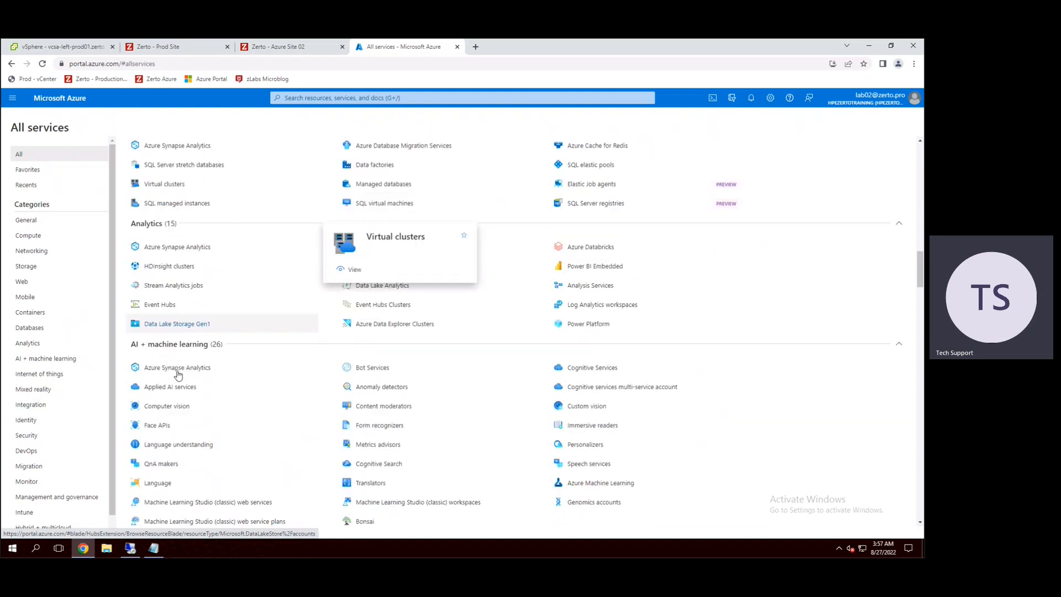
scroll(177, 375, down, 2)
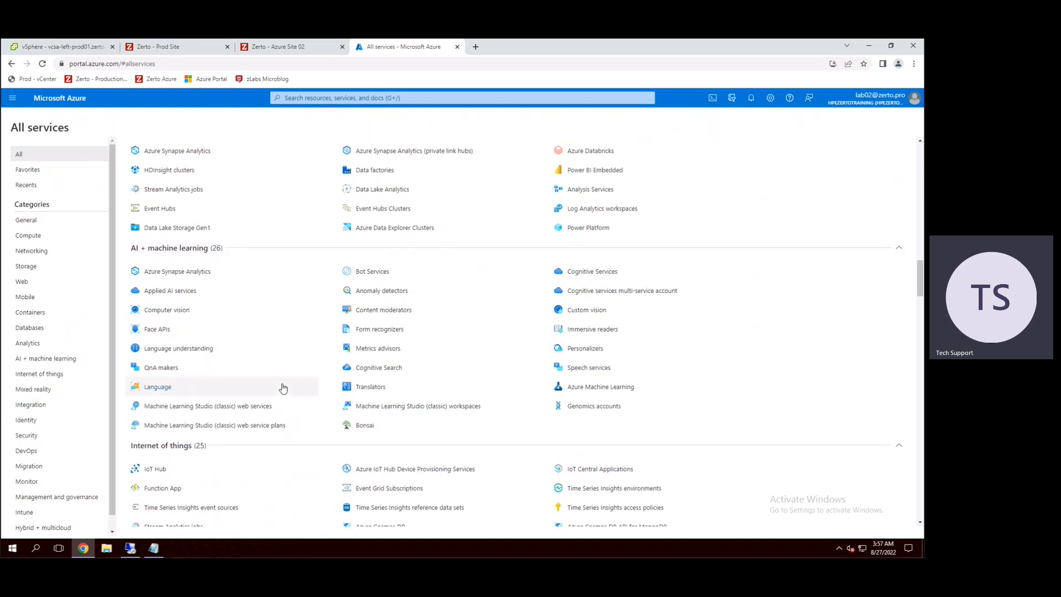
scroll(280, 385, down, 4)
scroll(206, 394, down, 5)
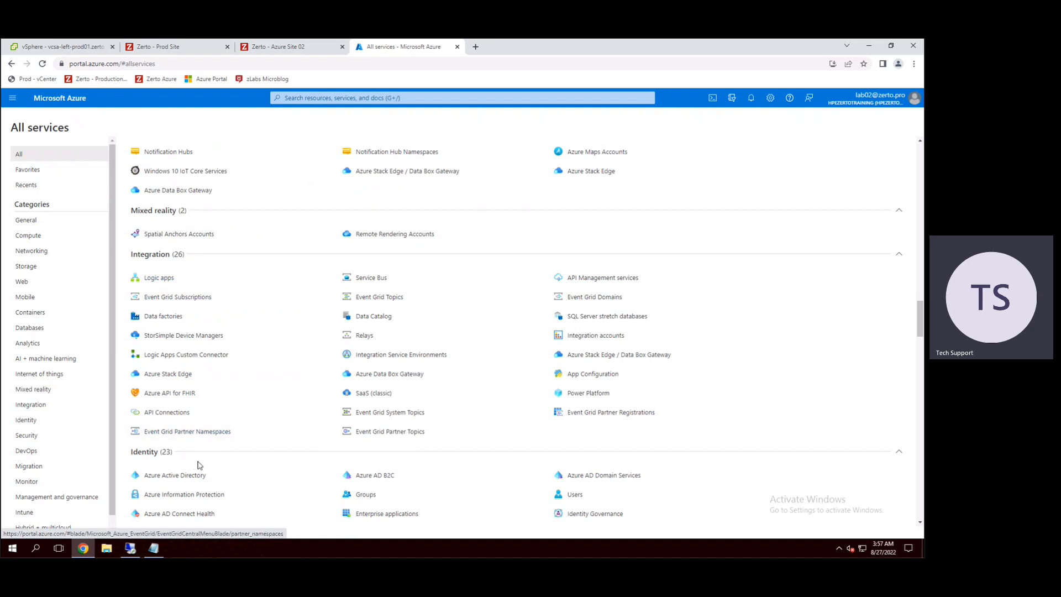
scroll(203, 450, down, 4)
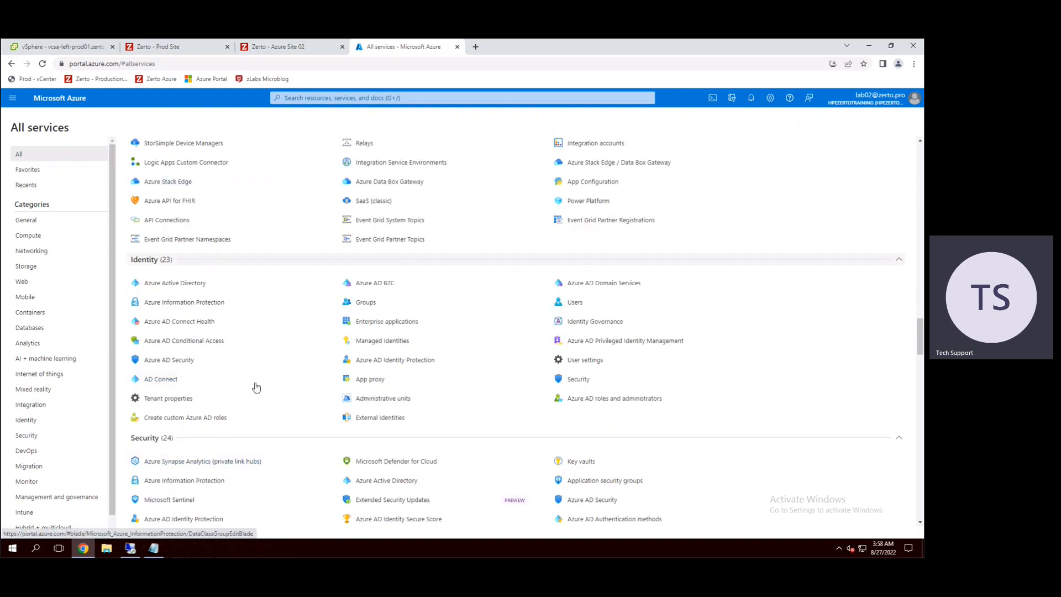
scroll(256, 386, down, 4)
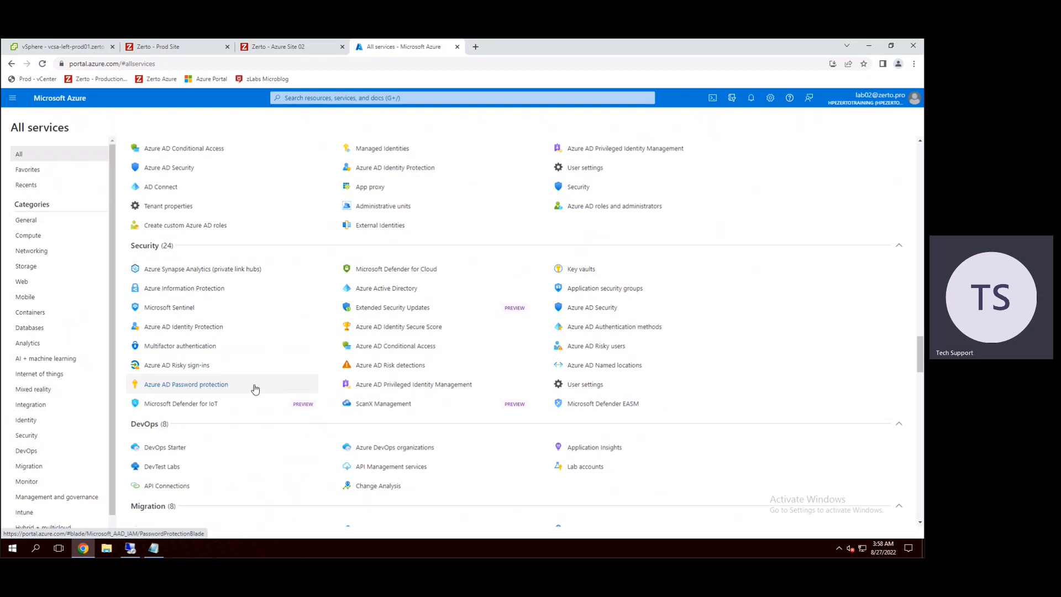
scroll(254, 389, down, 6)
Step: Open the Marketplace from the General category of the all-services list
scroll(254, 392, up, 7)
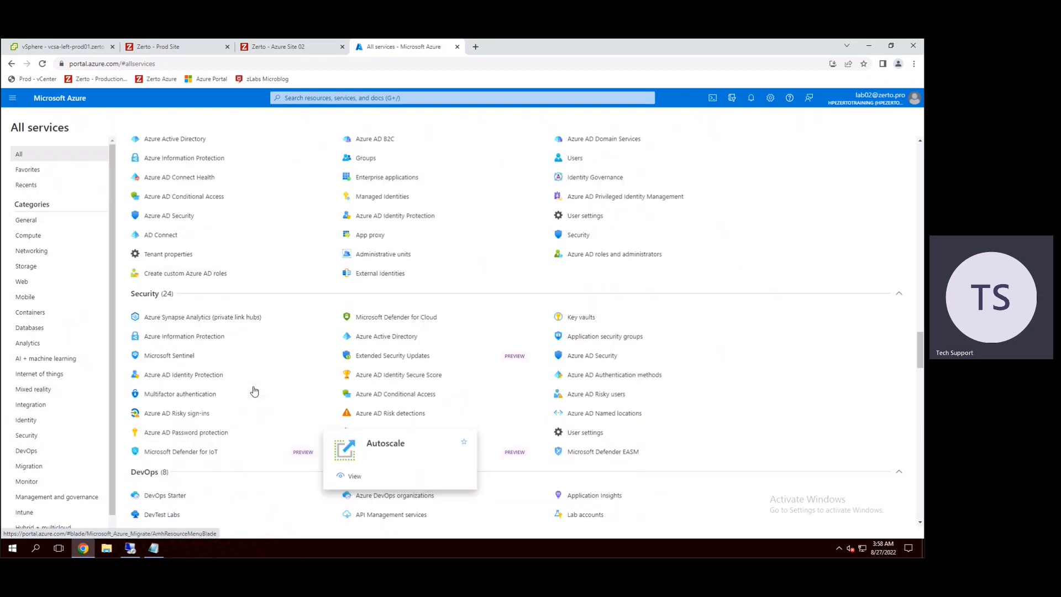
scroll(254, 391, up, 20)
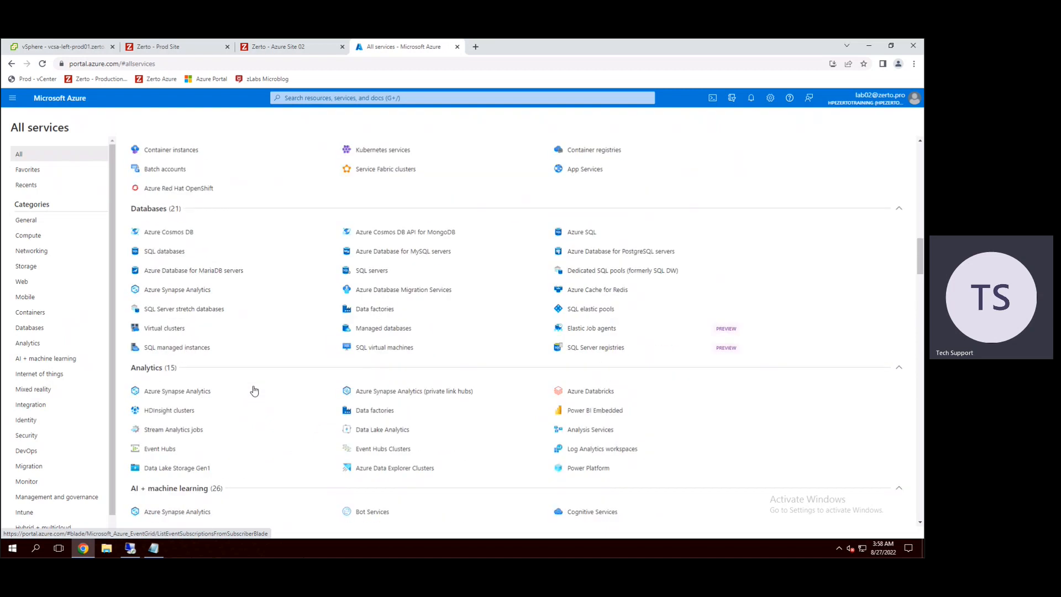
scroll(255, 391, up, 12)
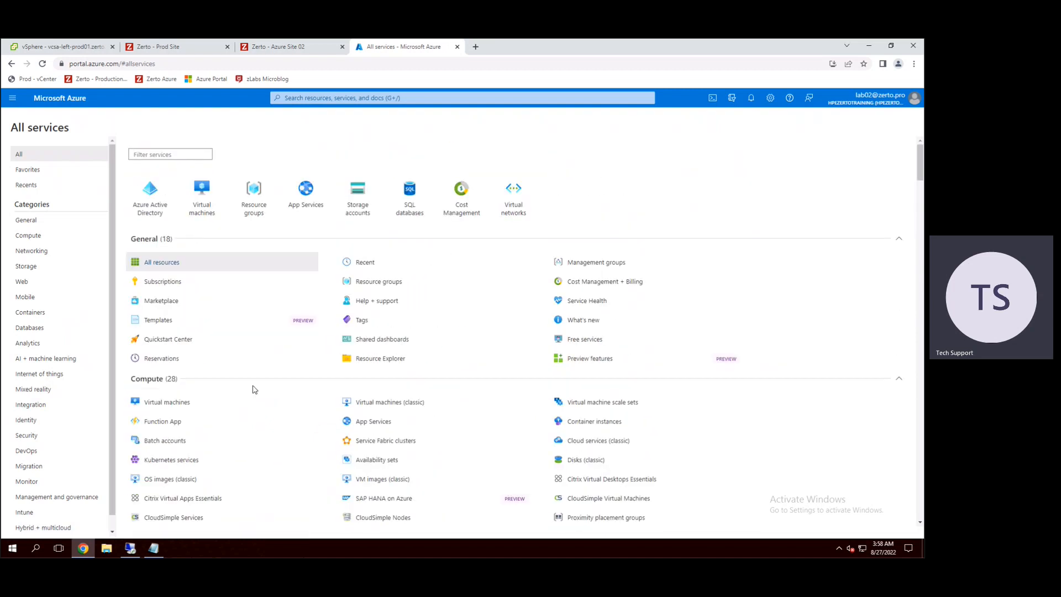
mouse_move(602, 421)
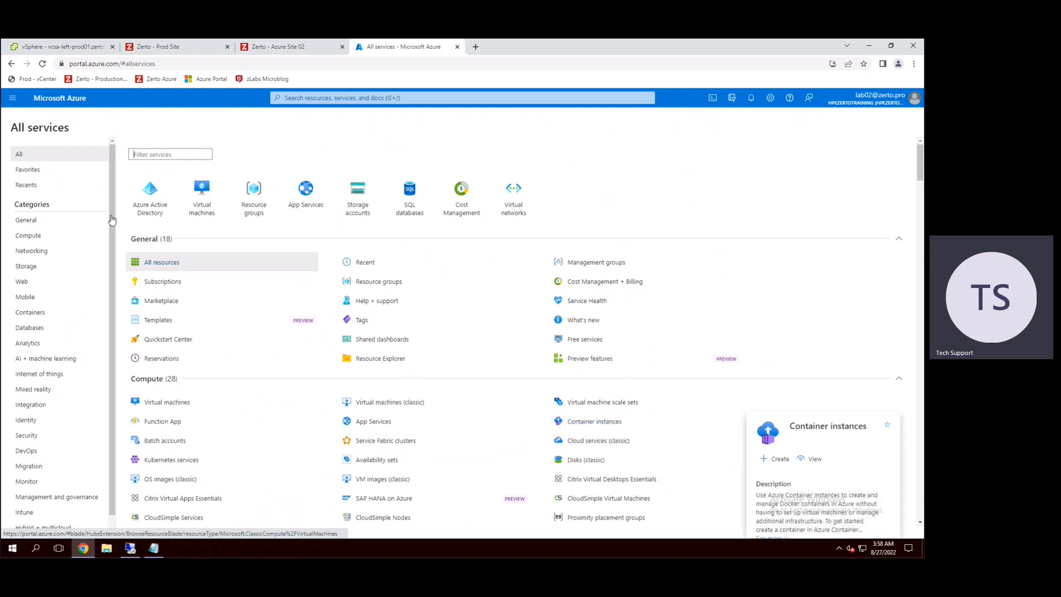
click(157, 306)
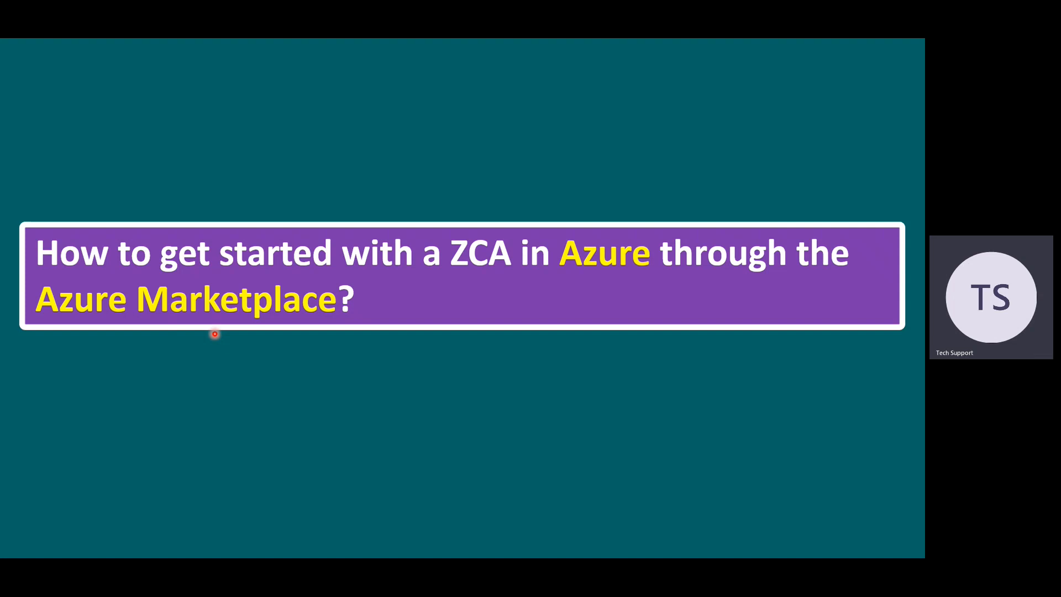
click(214, 334)
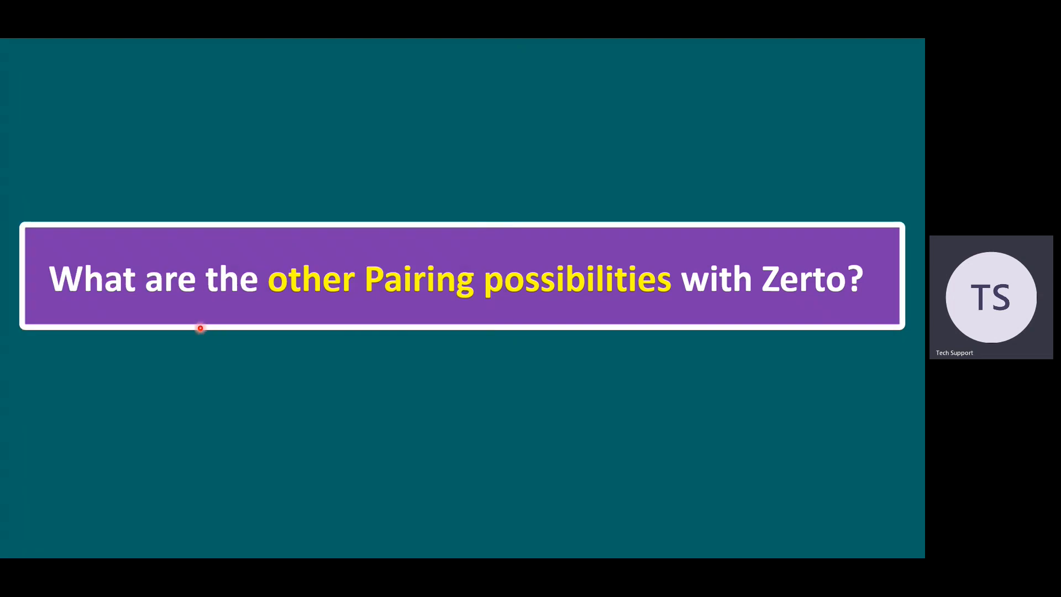